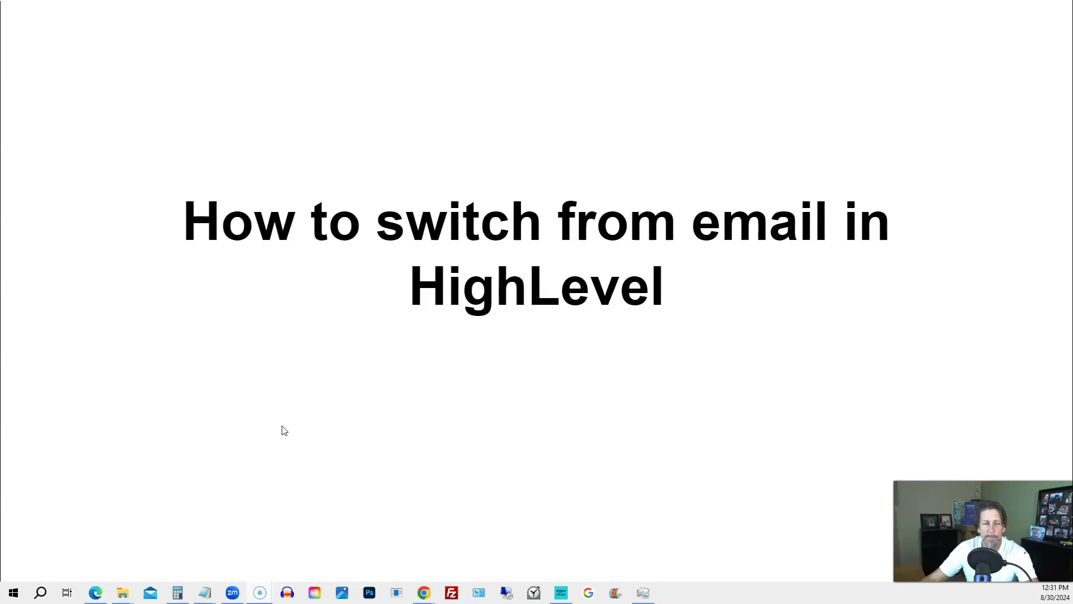
Advance to the '3 Questions' slide, then switch to the Marketing Engines A.I. dashboard tab.
key("Right")
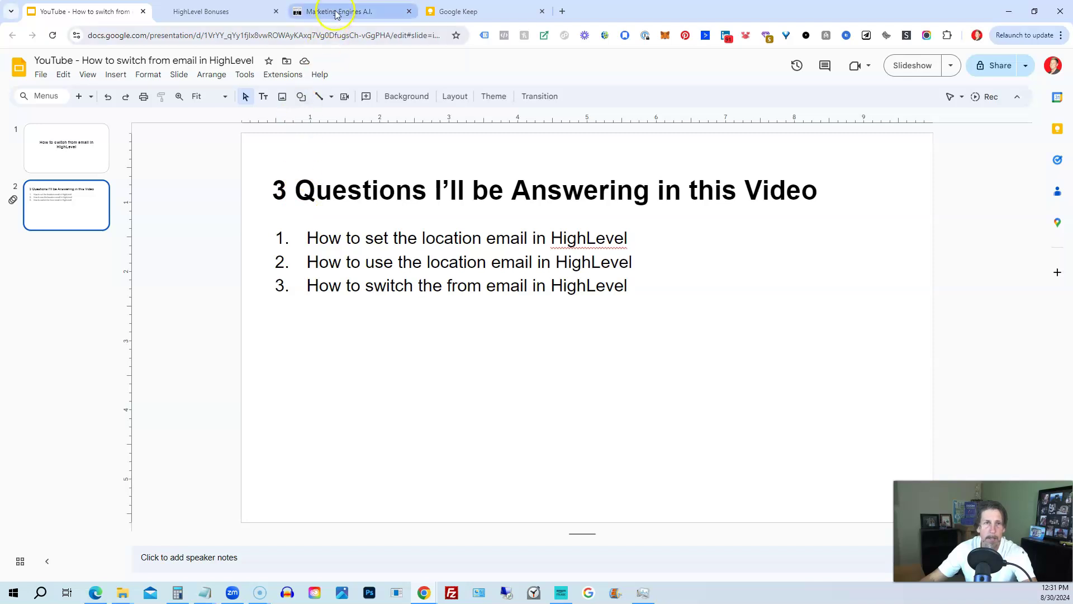
left_click(337, 13)
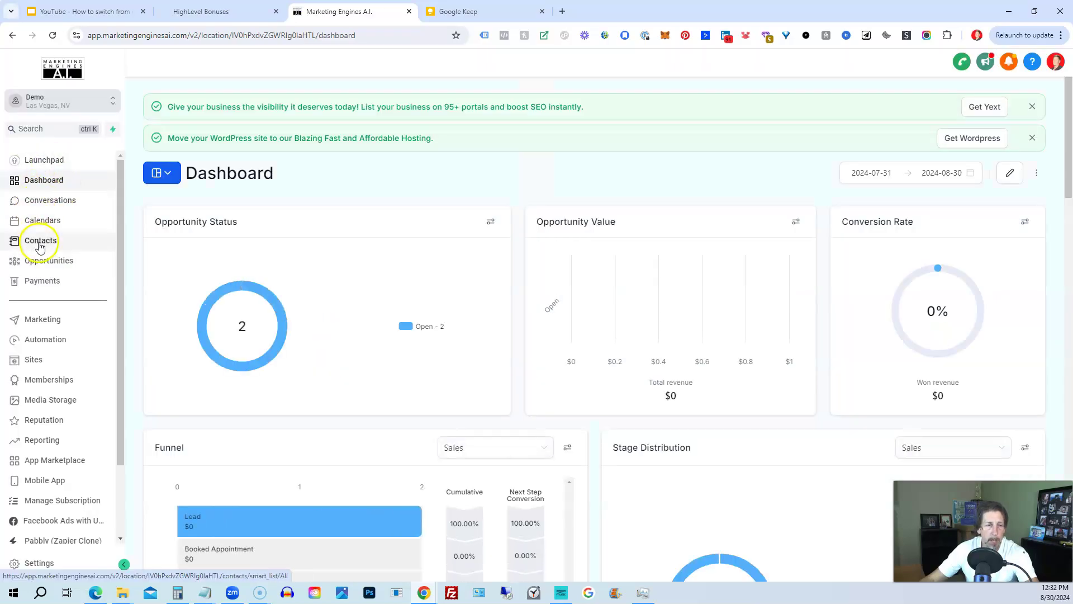
scroll(41, 463, "down", 2)
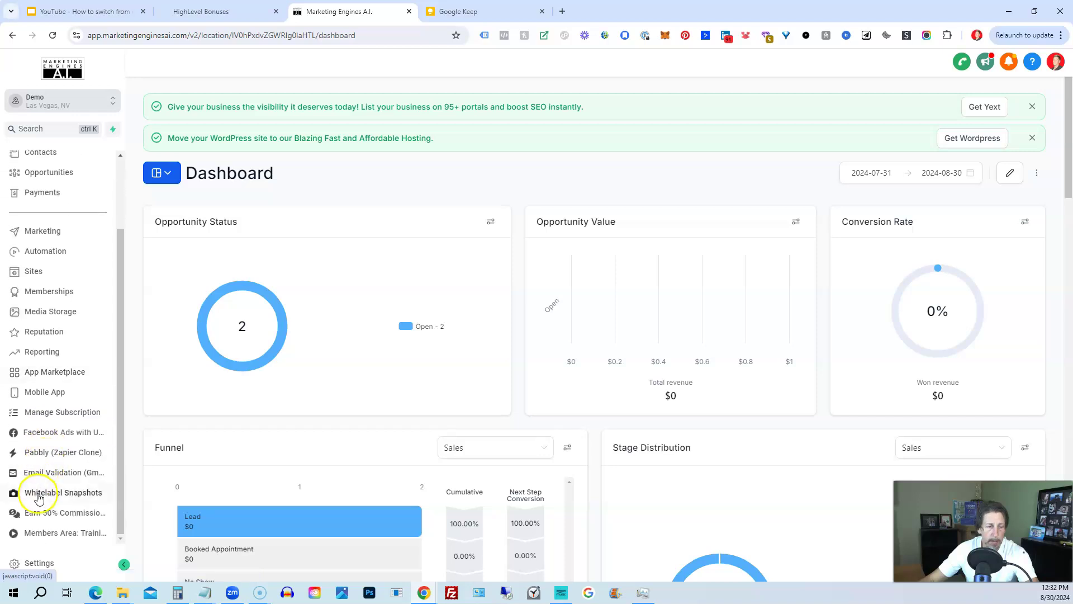
In Settings' Business Profile, highlight the business email address and then its client domain part.
left_click(51, 566)
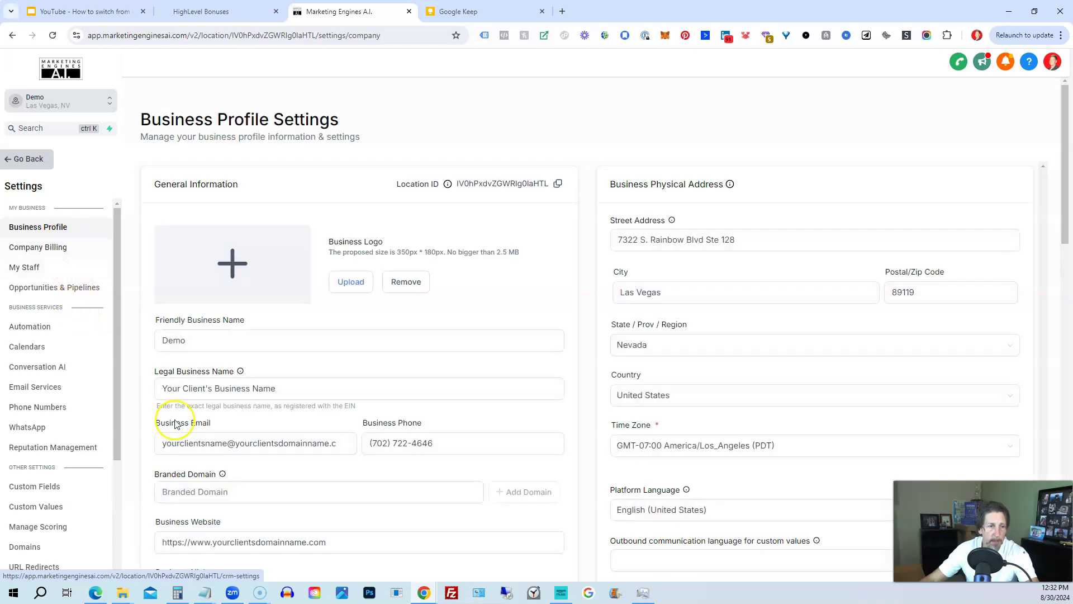
scroll(152, 441, "down", 1)
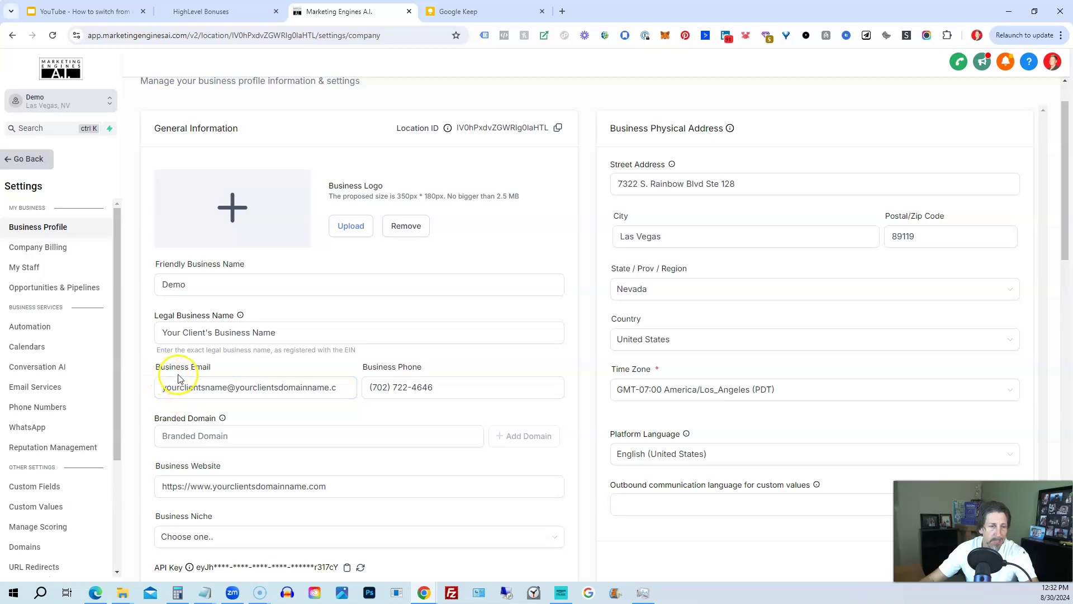
left_click(225, 387)
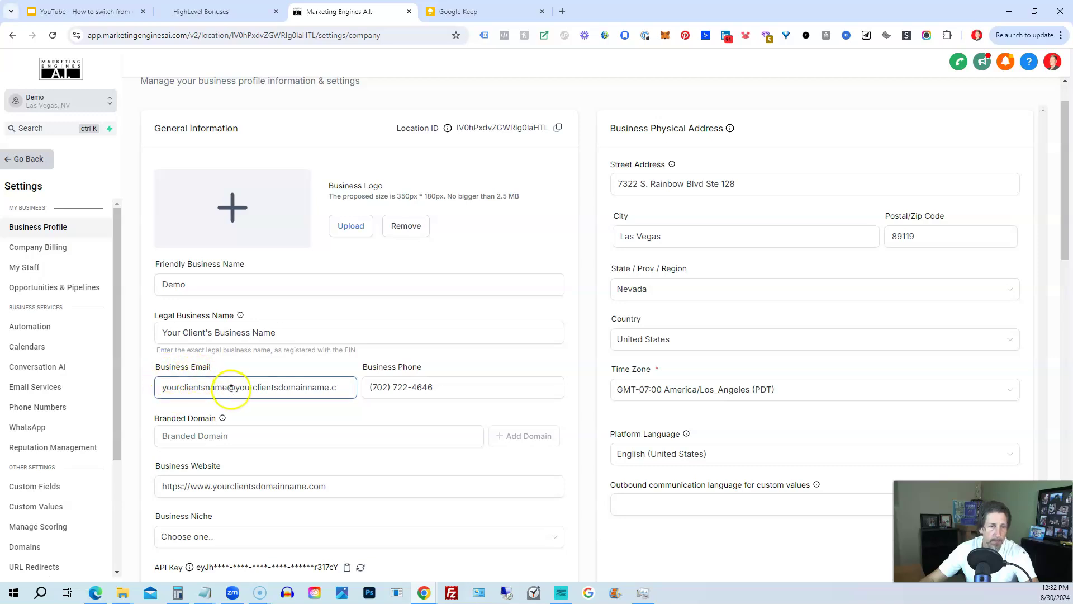
left_click(165, 387)
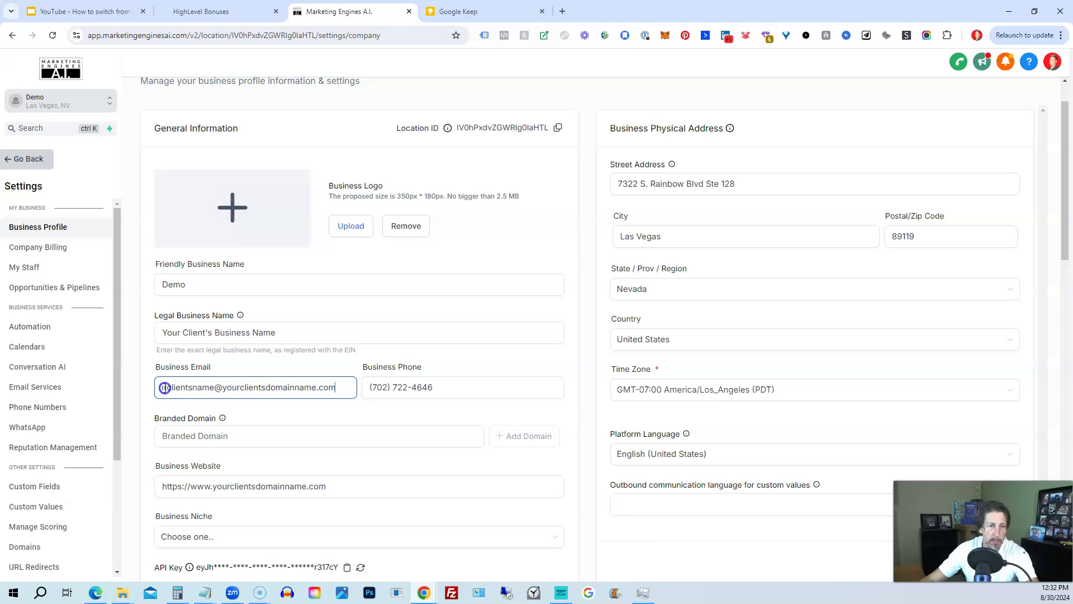
left_click(234, 405)
left_click_drag(330, 386, 140, 407)
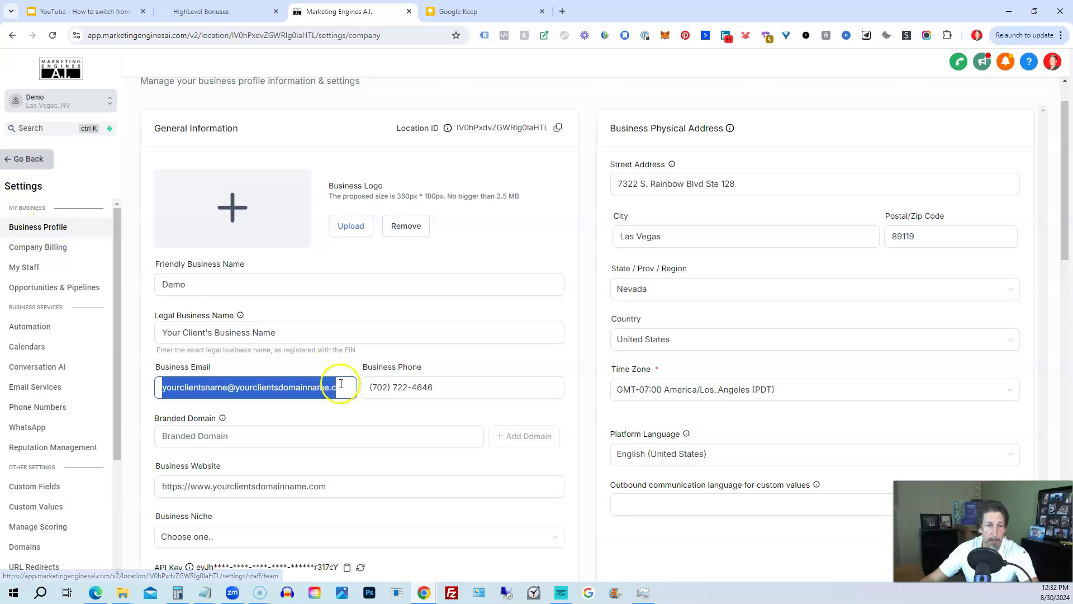
scroll(347, 386, "down", 2)
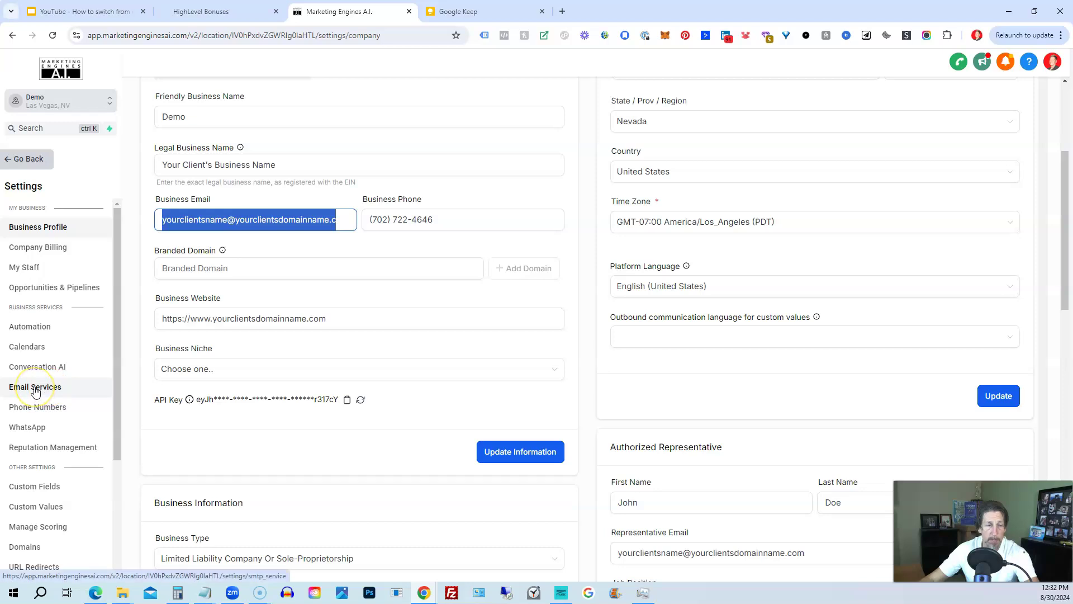
left_click(252, 226)
left_click_drag(237, 221, 340, 222)
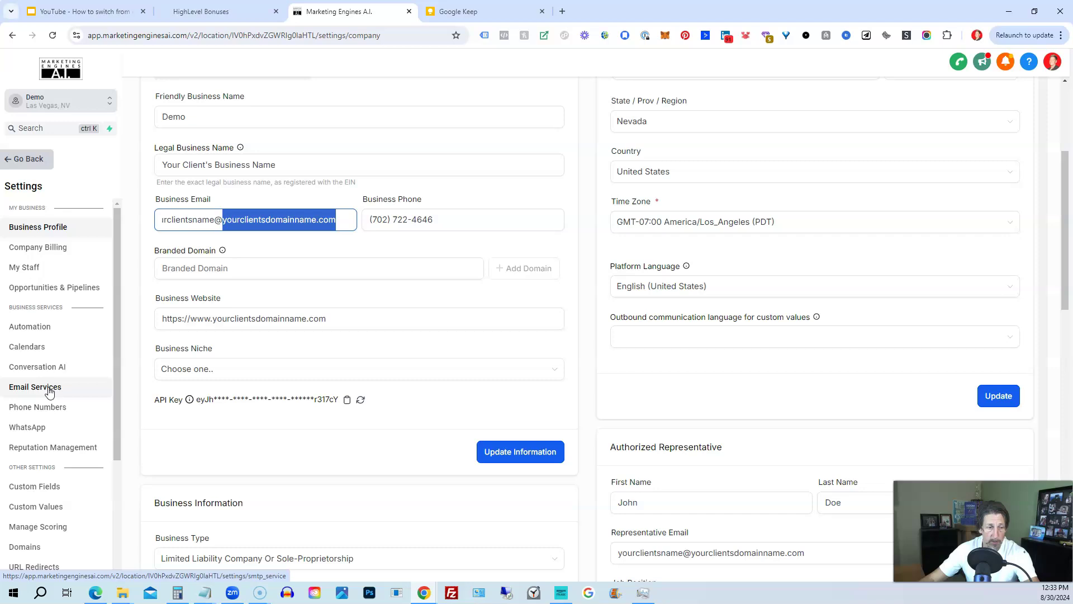
Open Email Services and start the Create Dedicated Domain form, focusing the empty domain field.
left_click(48, 390)
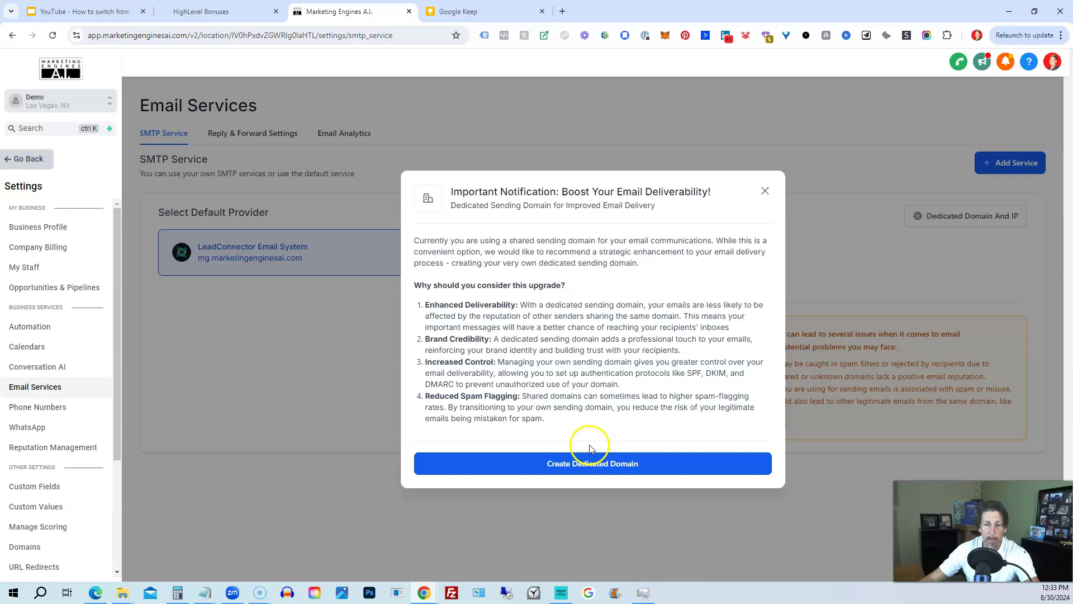
left_click(588, 462)
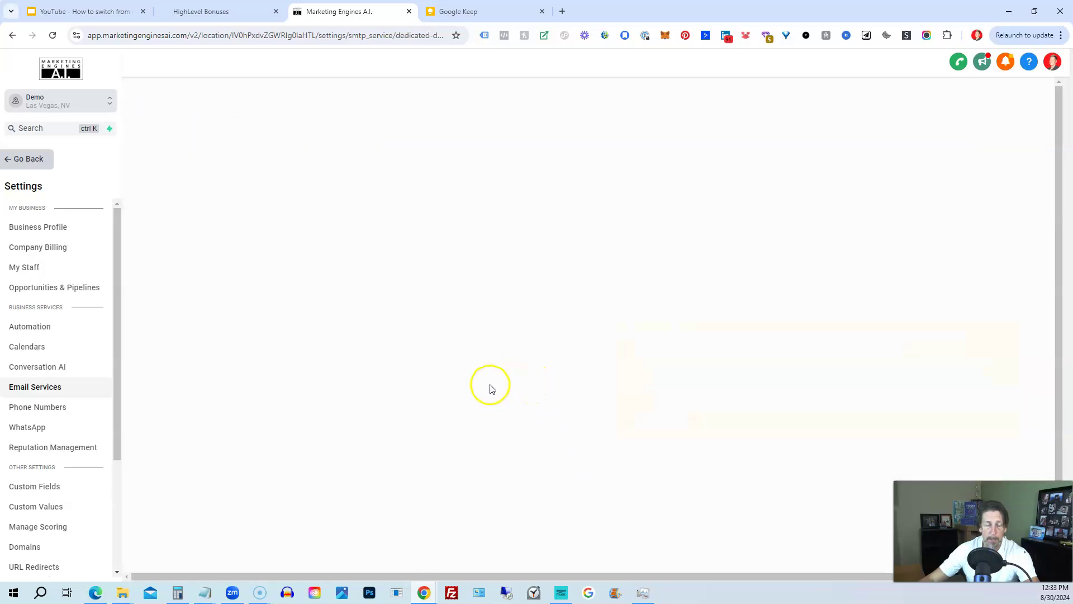
left_click(166, 215)
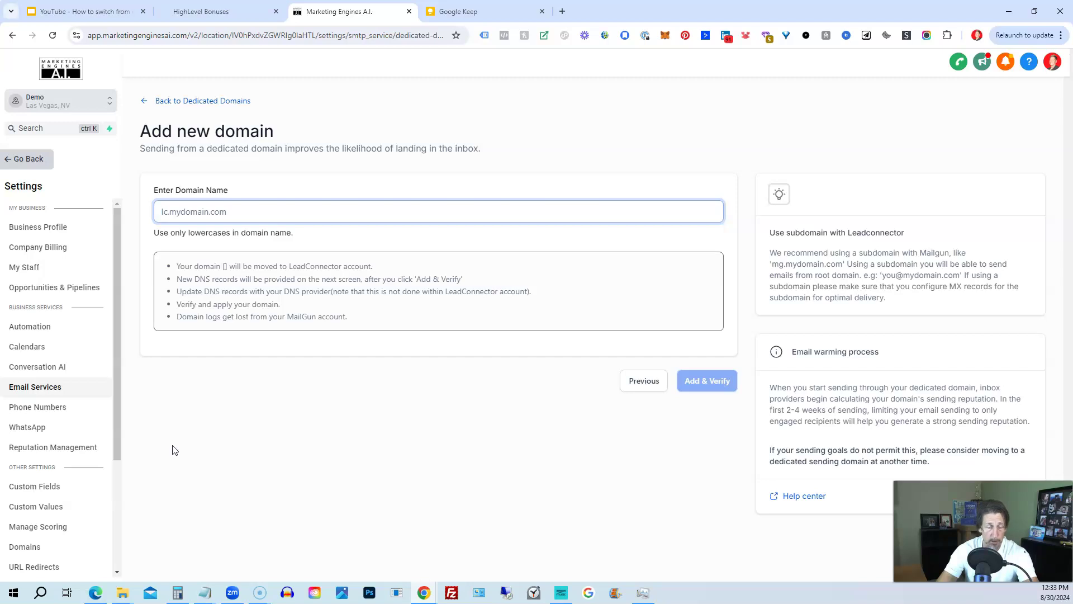
type("lc.")
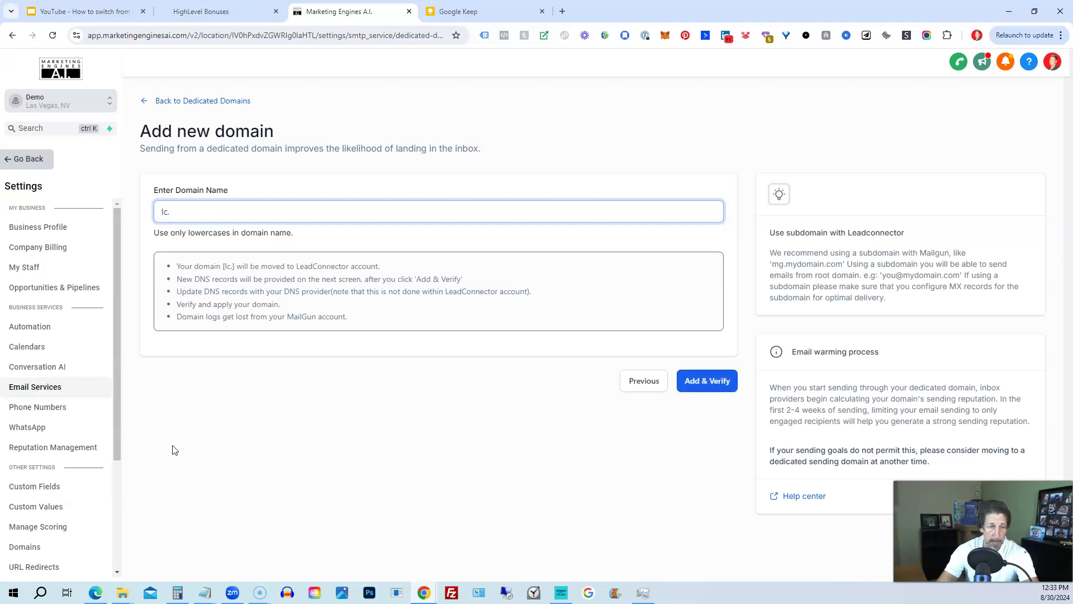
type("yourcl")
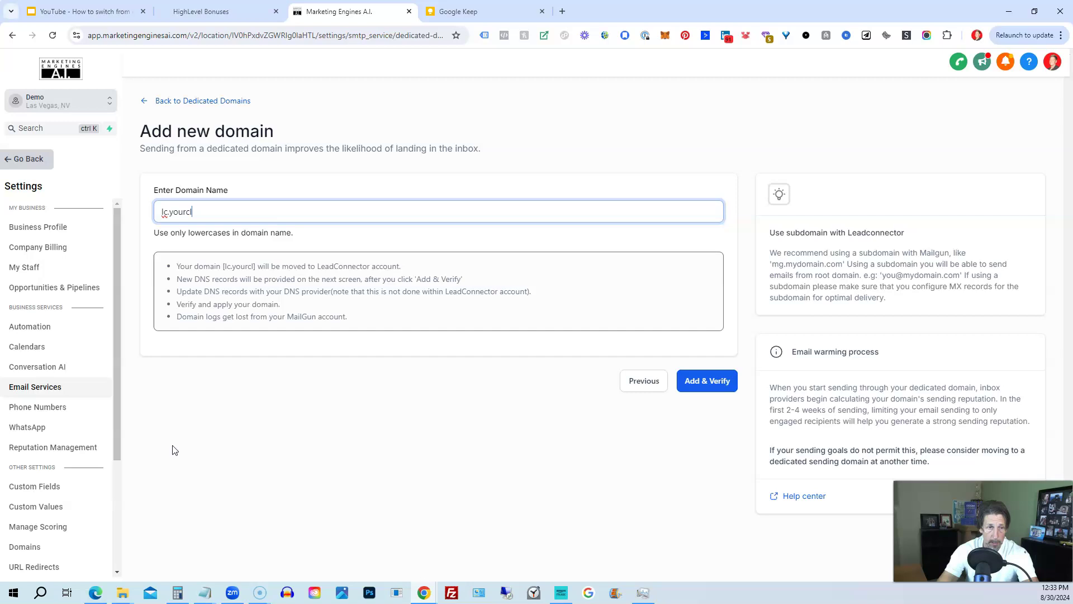
type("ientsdomainna")
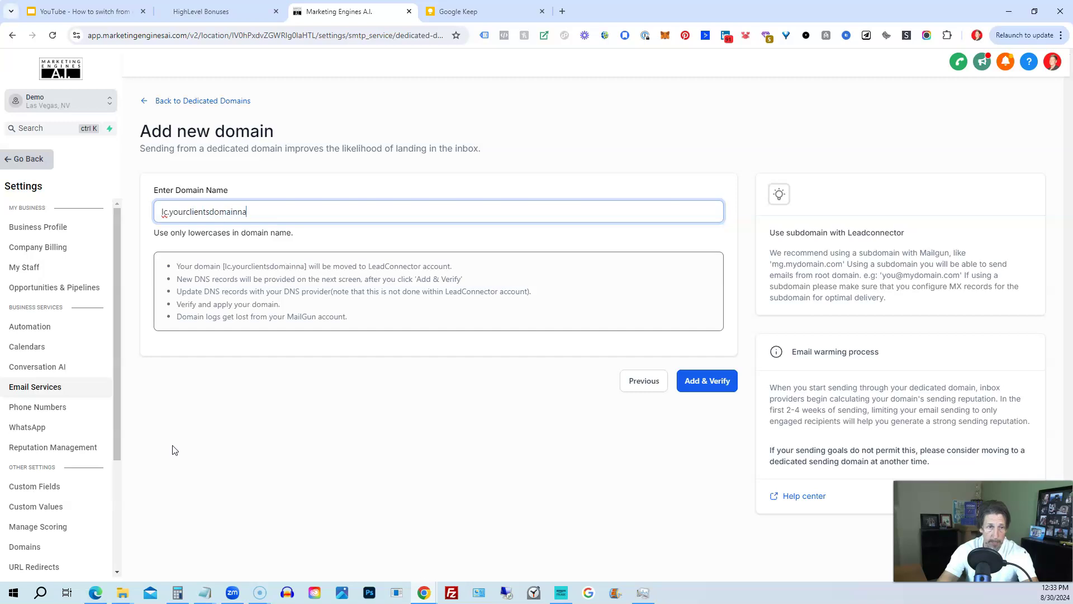
type("me.com")
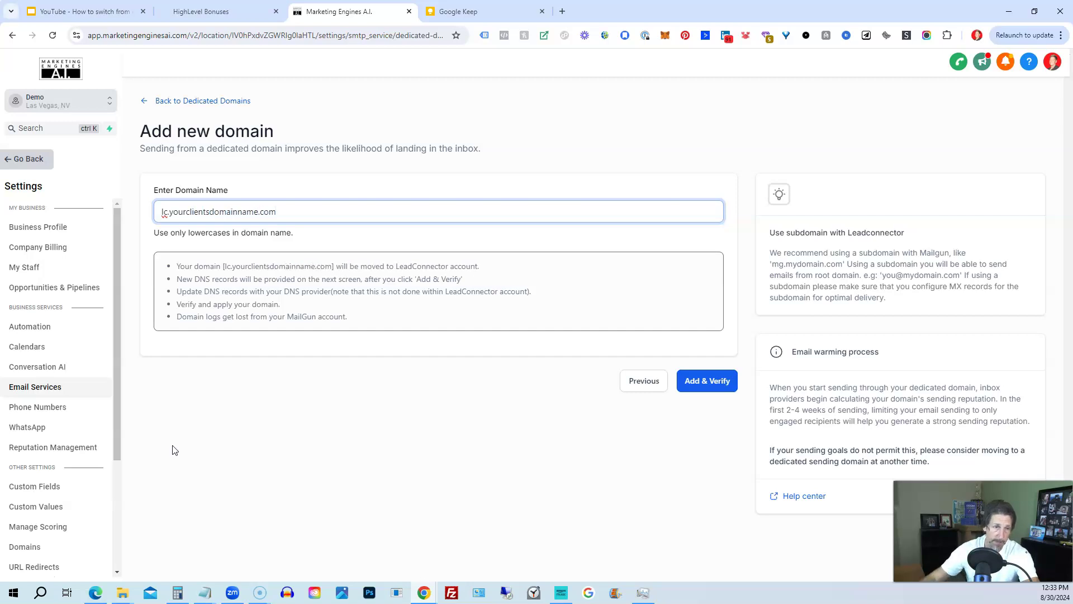
Enter lc.yourclientsdomainname.com as the domain name, highlighting the root domain after 'lc.'.
left_click(166, 211)
left_click_drag(169, 213, 291, 225)
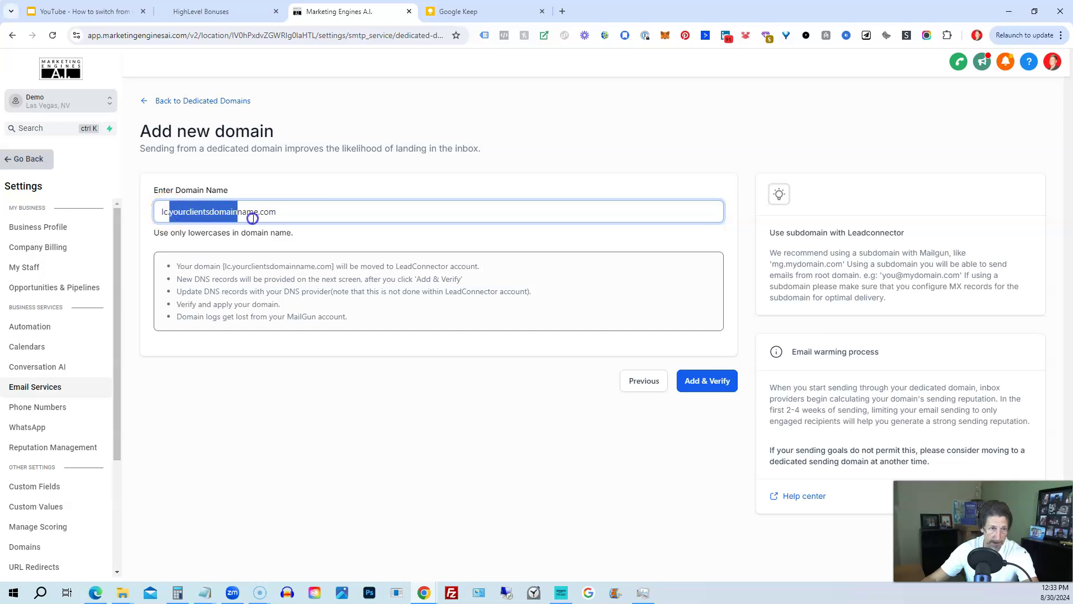
left_click(270, 249)
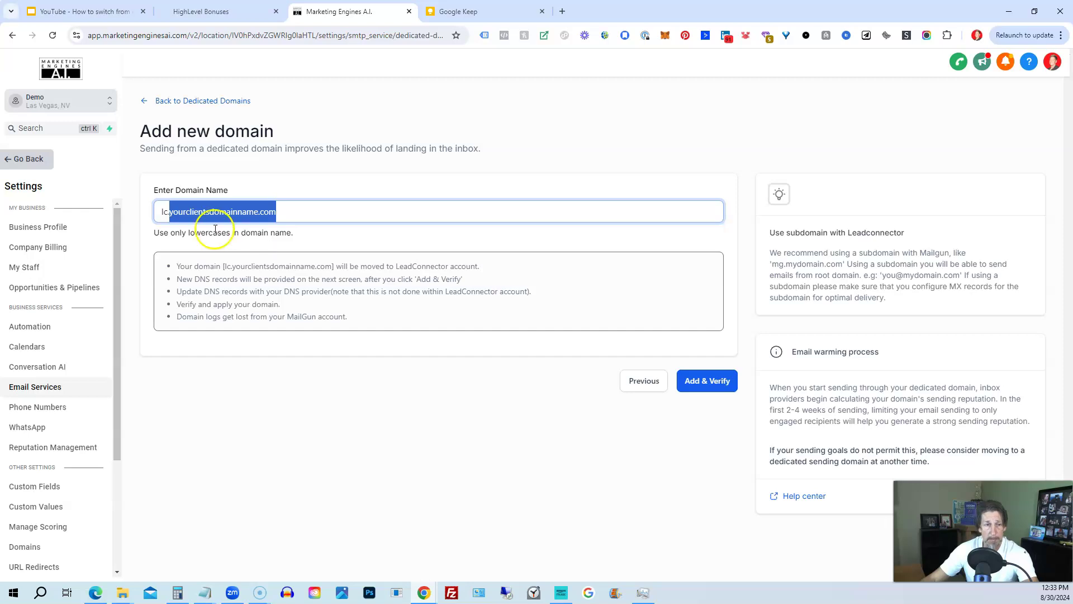
left_click_drag(169, 212, 298, 215)
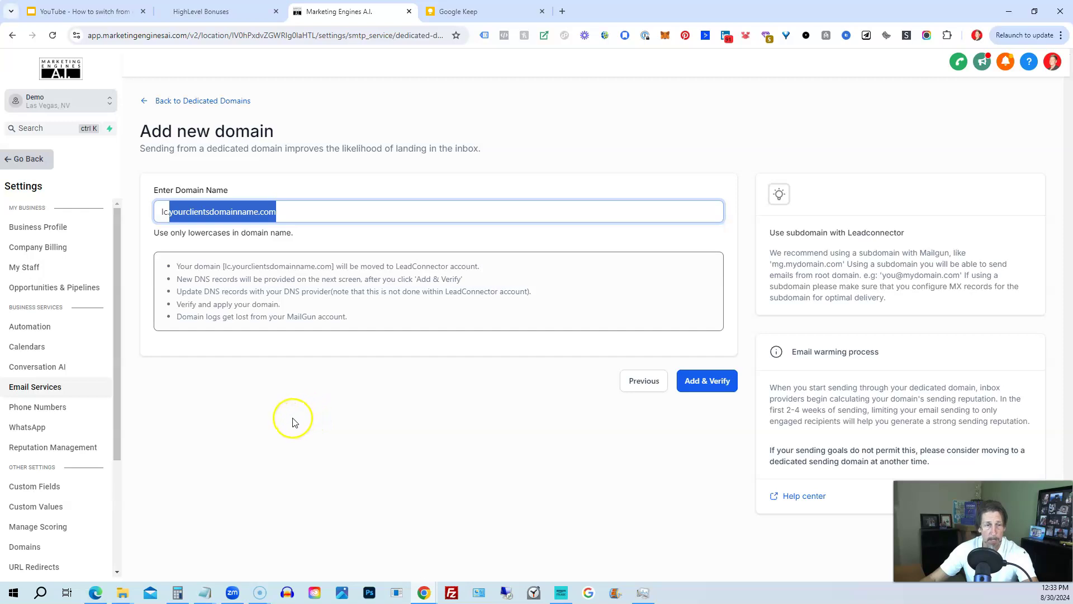
left_click(196, 390)
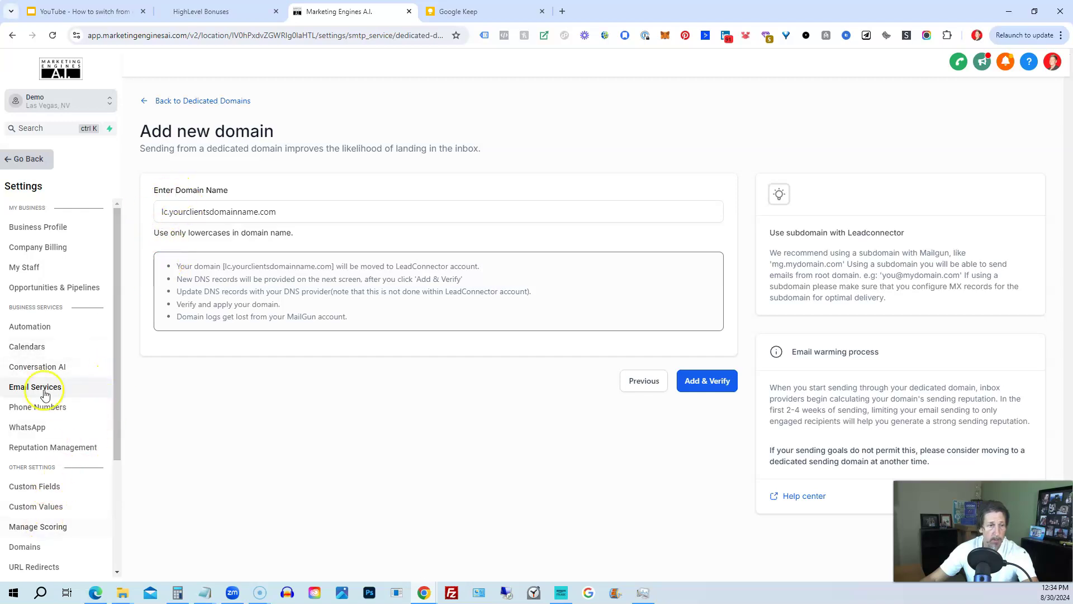
Leave settings and create a new Automation workflow using Start from Scratch.
left_click(23, 159)
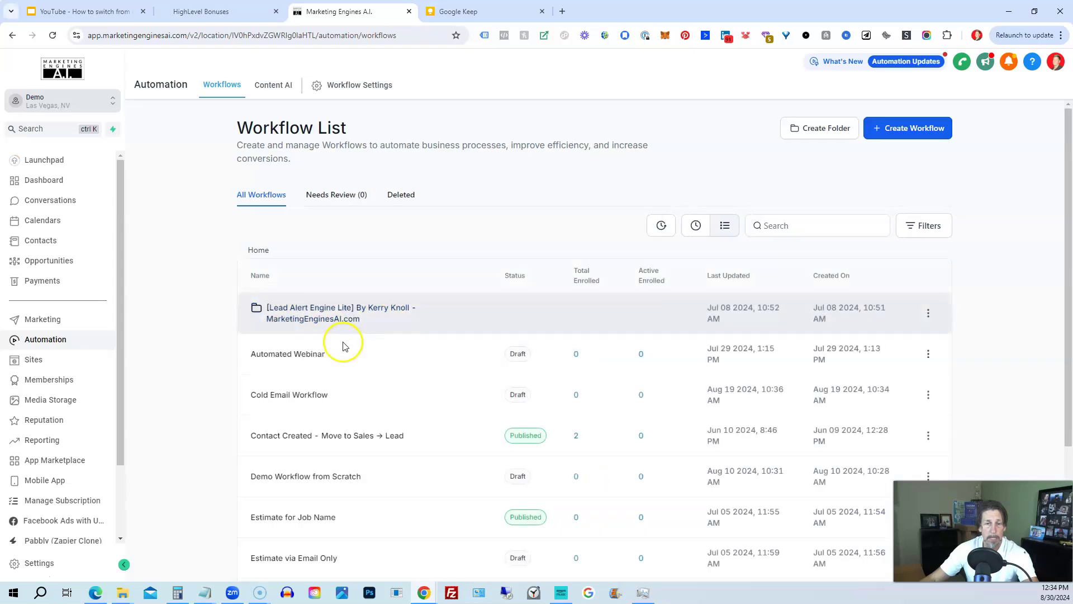
scroll(412, 371, "down", 1)
scroll(412, 375, "down", 1)
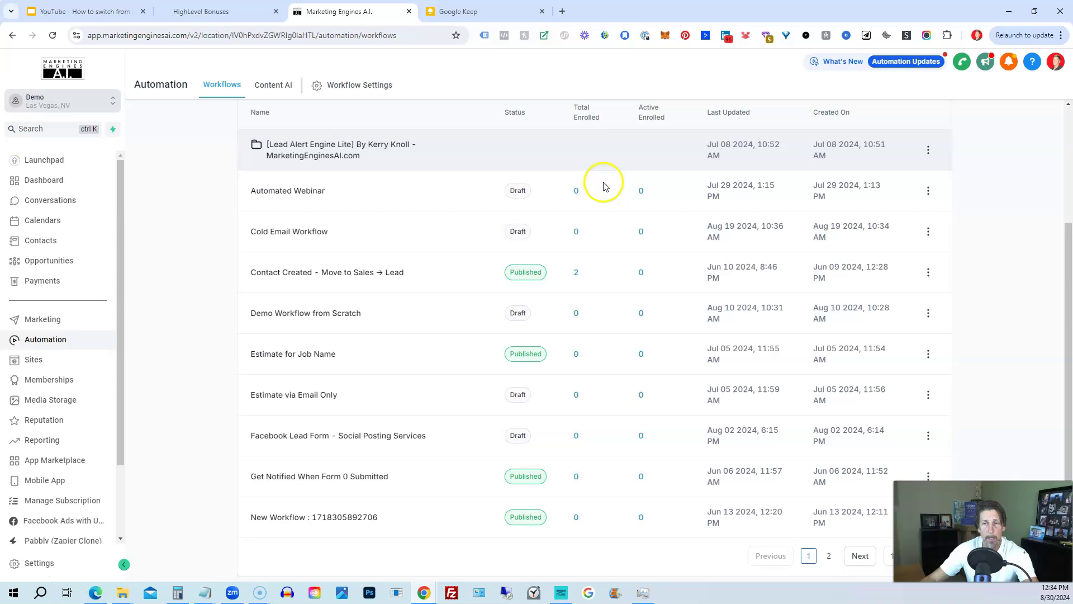
scroll(604, 183, "up", 2)
left_click(908, 136)
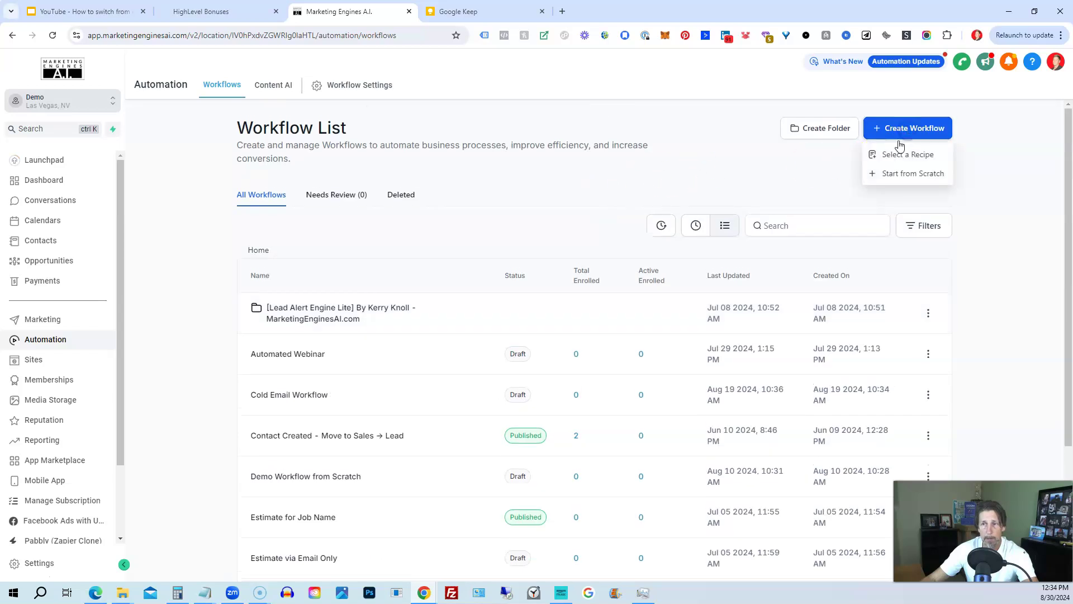
left_click(891, 172)
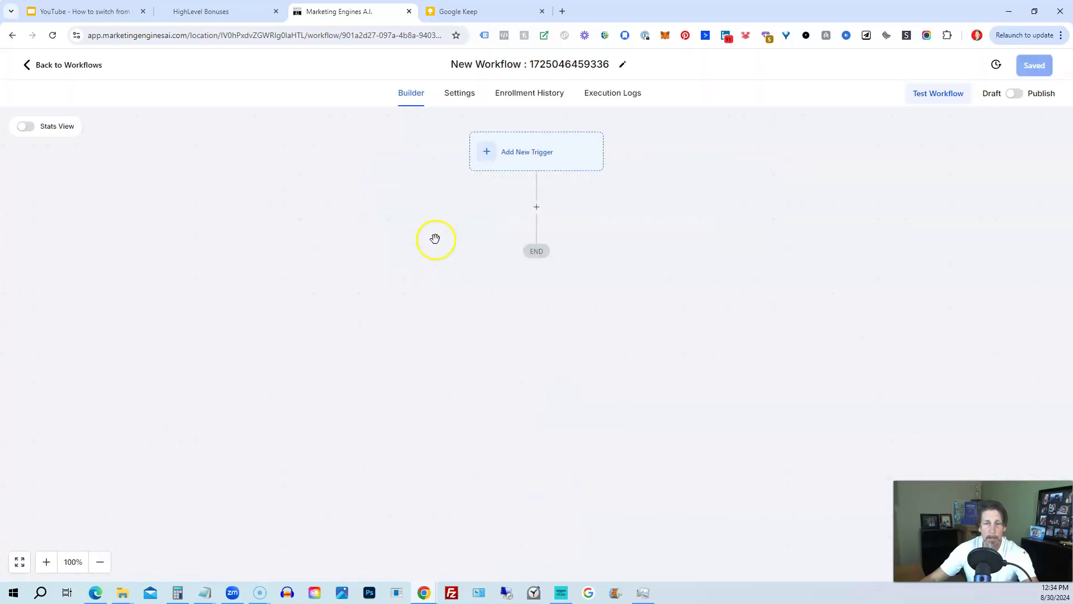
Add a Send Email action and preview the suggested From Email sender addresses.
left_click(536, 208)
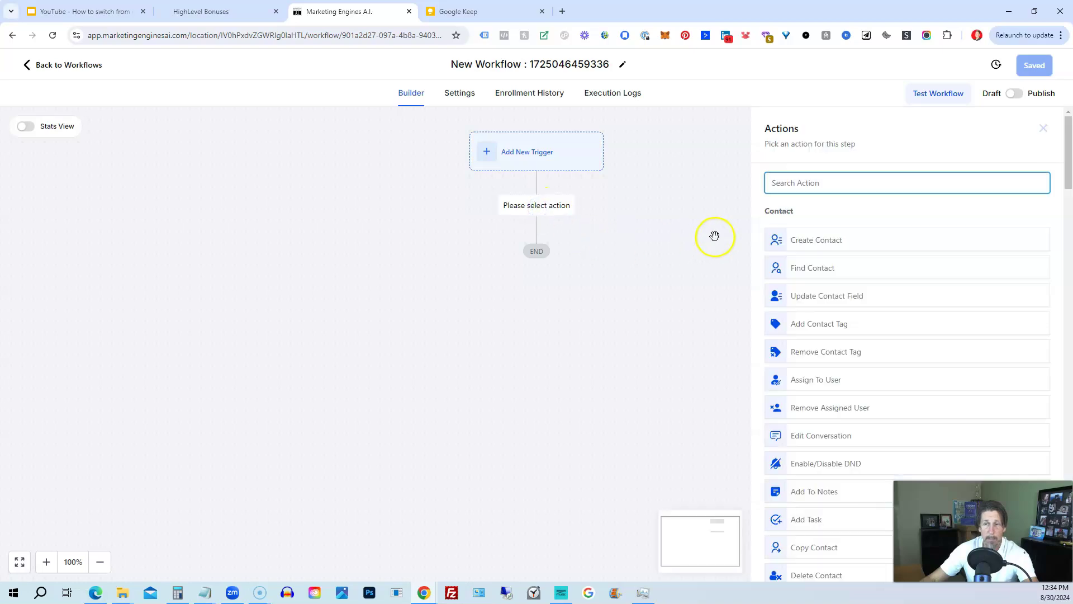
type("eamail")
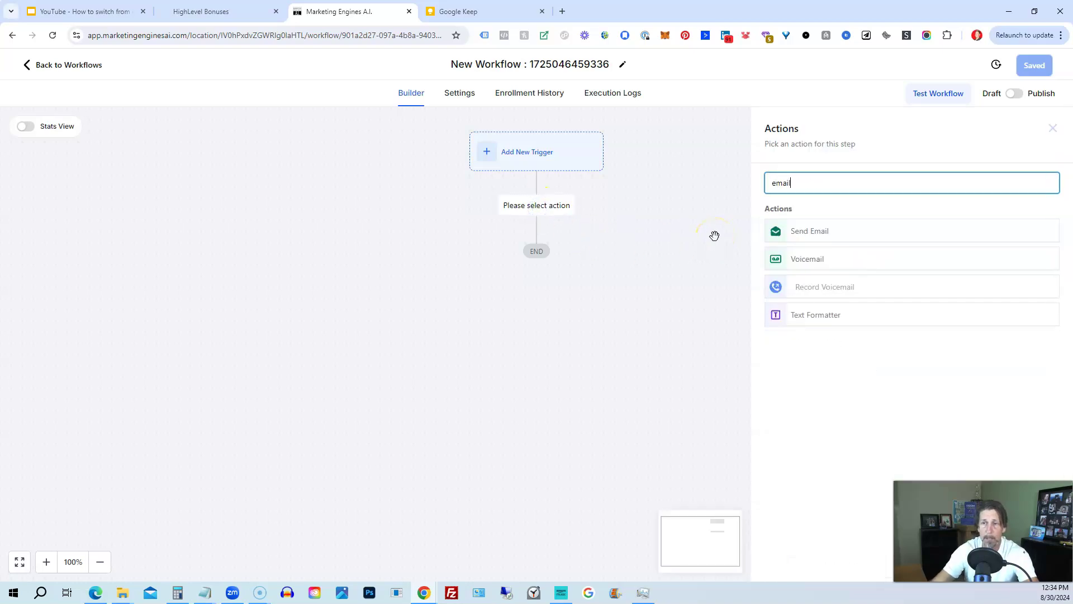
left_click(830, 227)
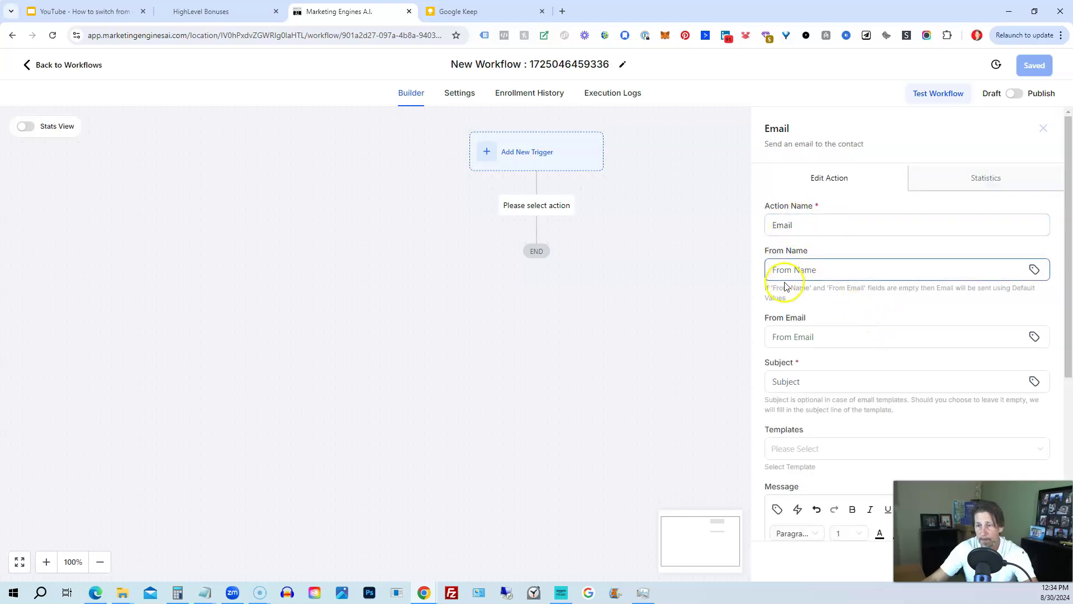
left_click(785, 336)
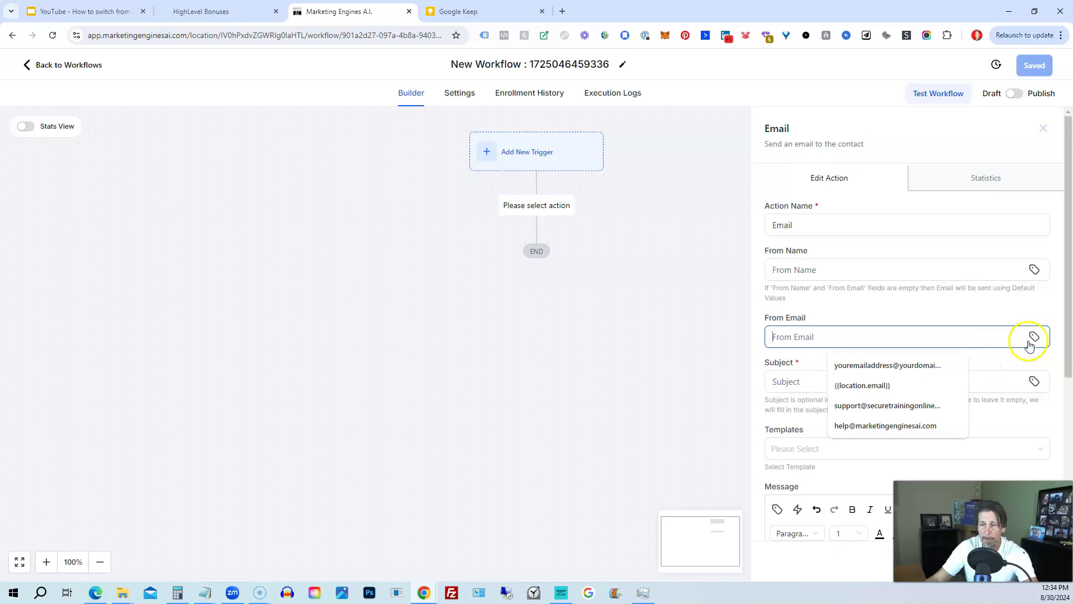
left_click(926, 312)
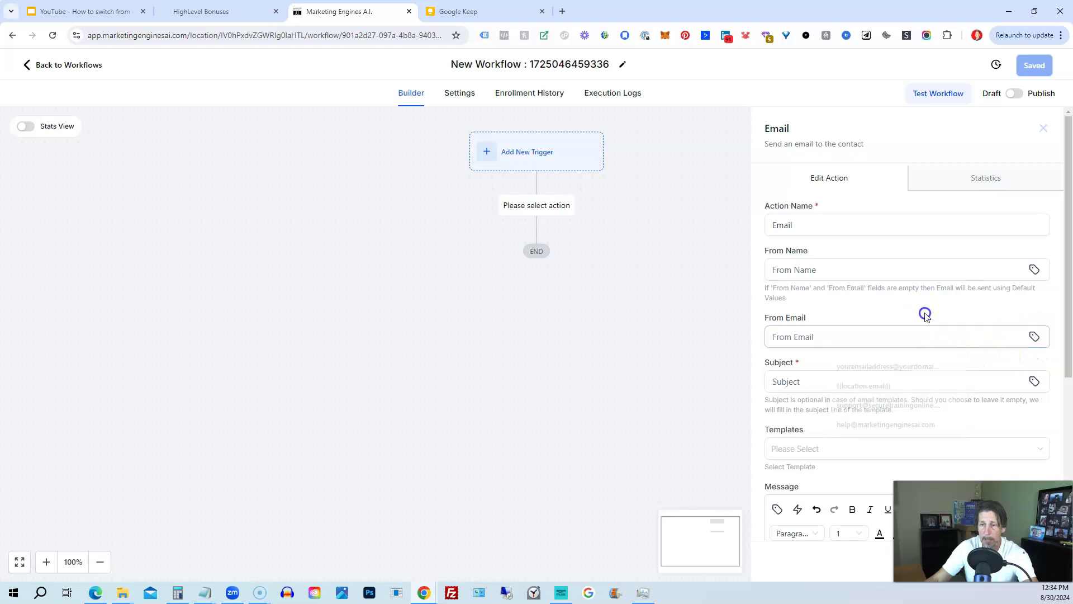
Insert the {{location.email}} custom value into From Email and select it for replacement.
left_click(1035, 339)
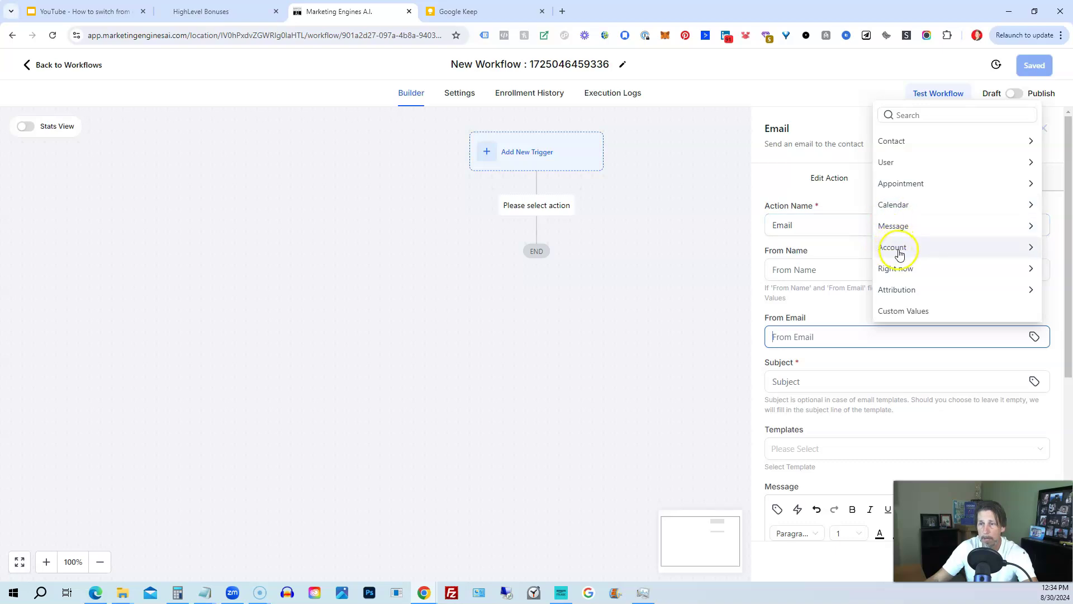
left_click(898, 251)
left_click(890, 247)
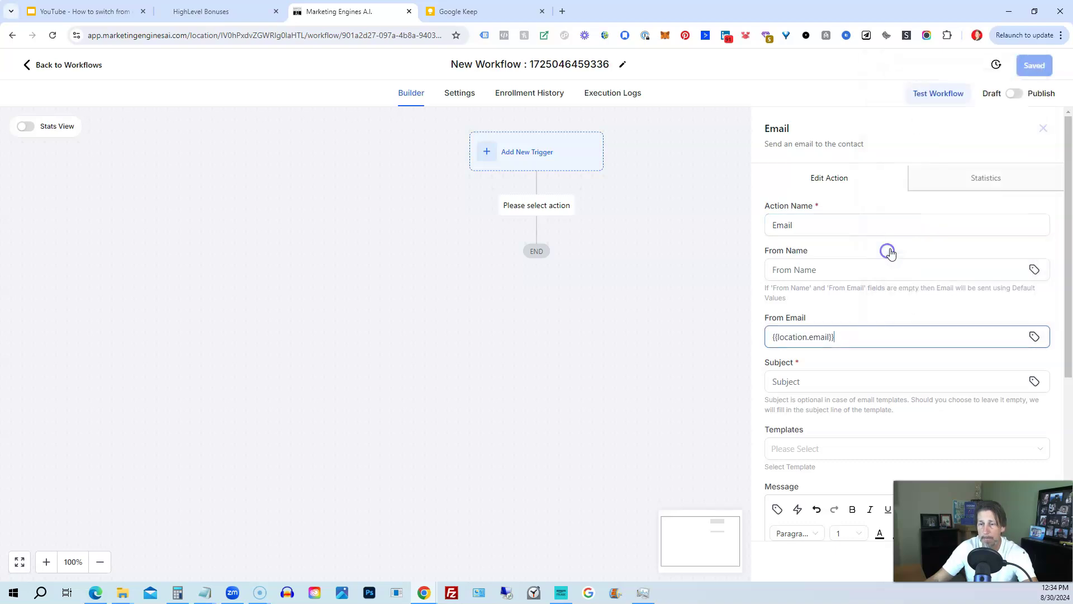
left_click_drag(855, 337, 726, 339)
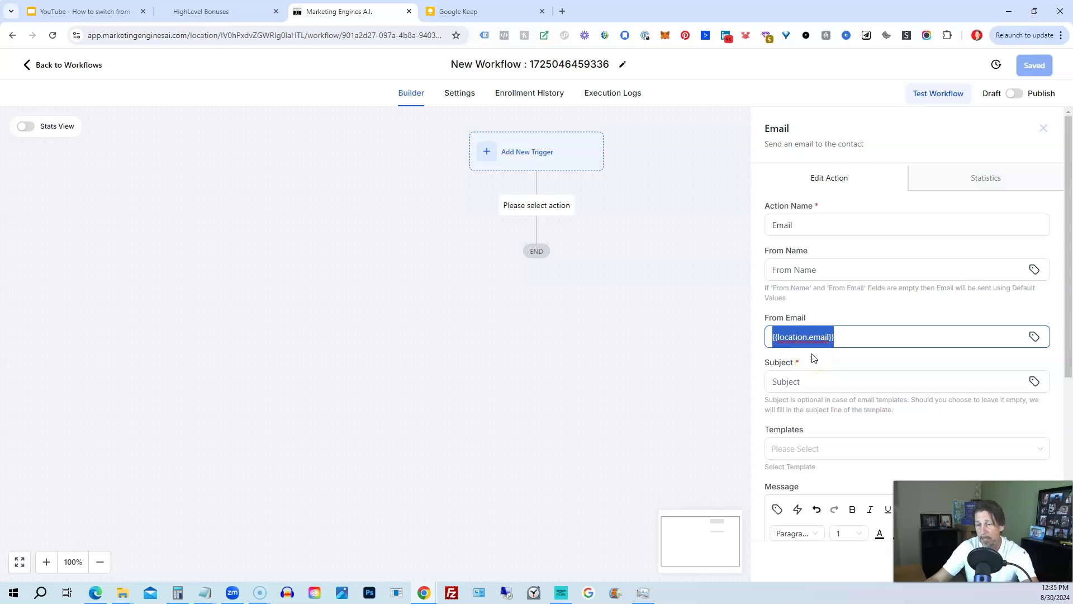
triple_click(807, 340)
left_click(802, 336)
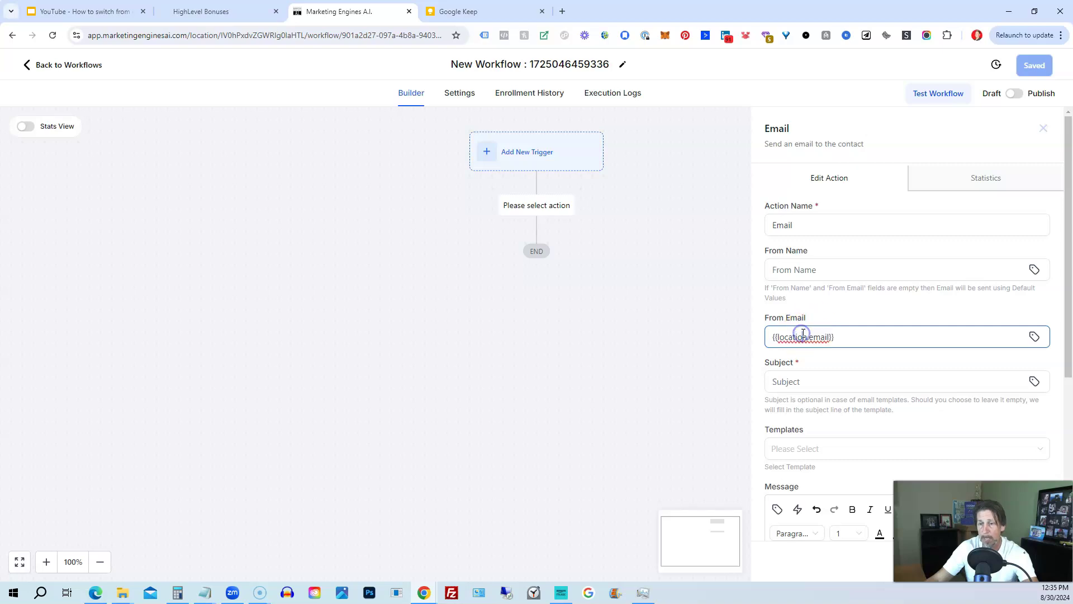
mouse_move(839, 336)
left_mouse_down()
mouse_move(755, 350)
mouse_move(841, 338)
left_mouse_up()
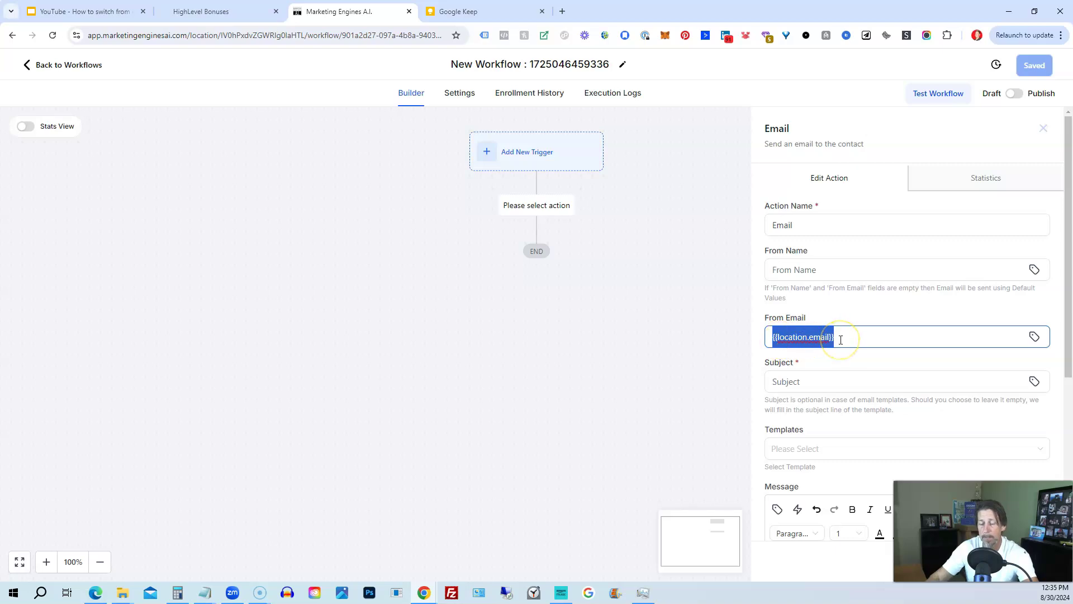
type("su")
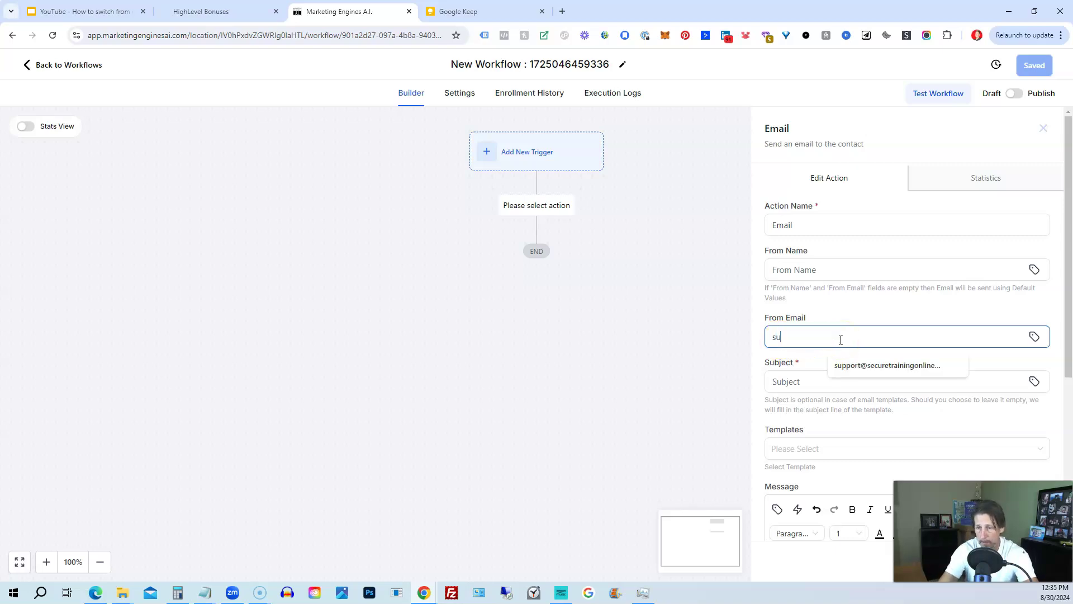
type("pport@")
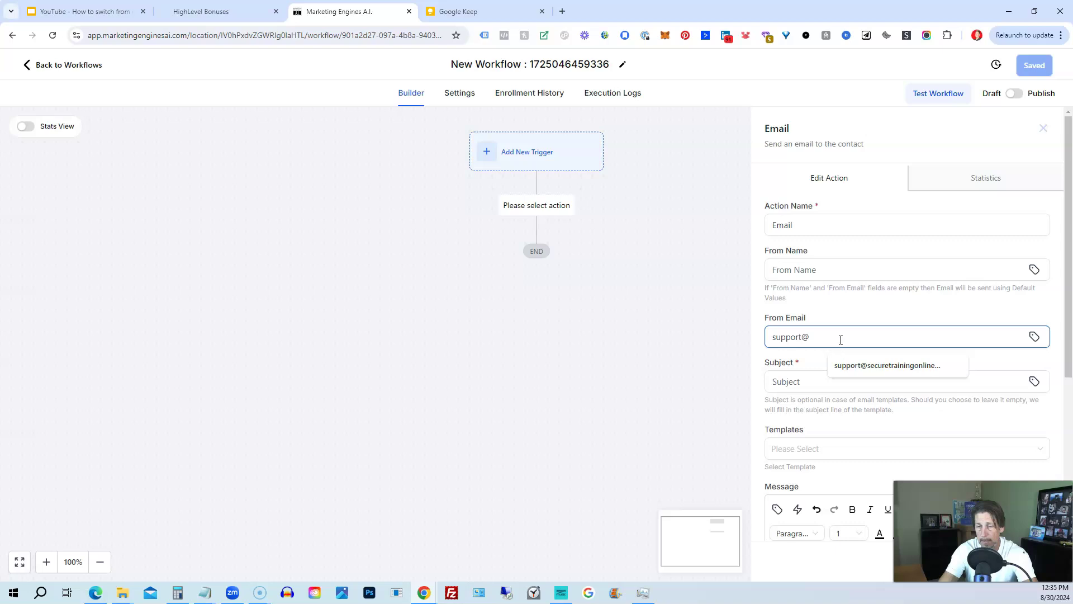
type("yourclientsdoma")
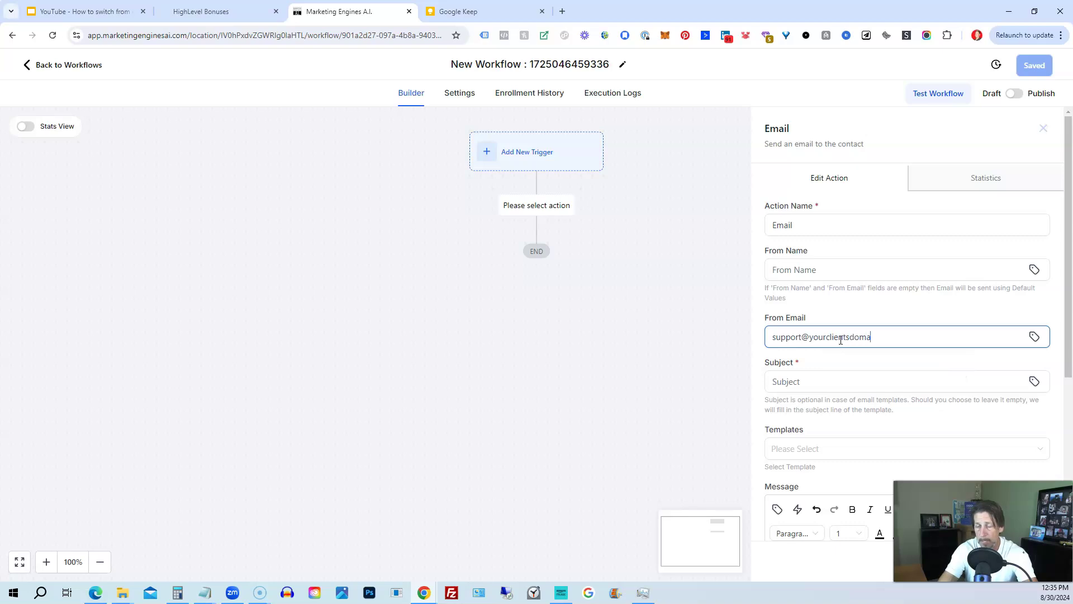
type("insname.com")
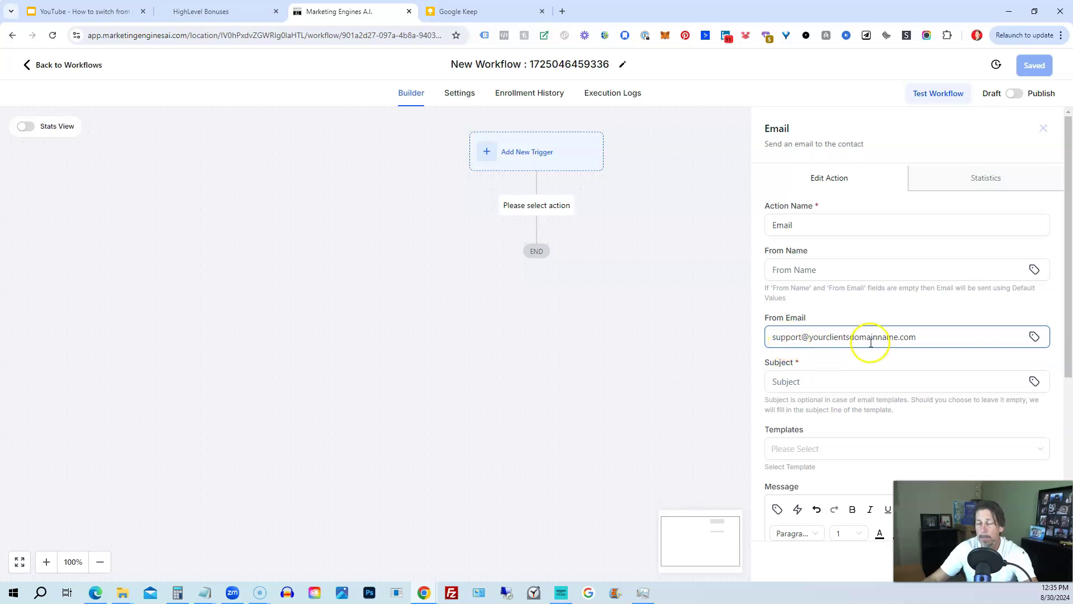
left_click_drag(923, 337, 777, 352)
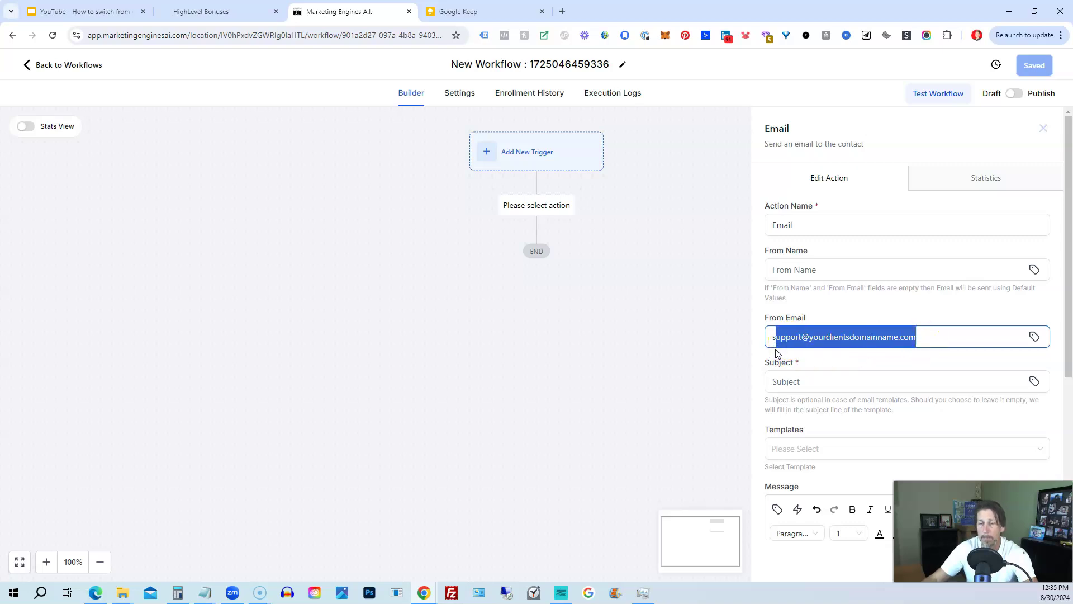
triple_click(781, 344)
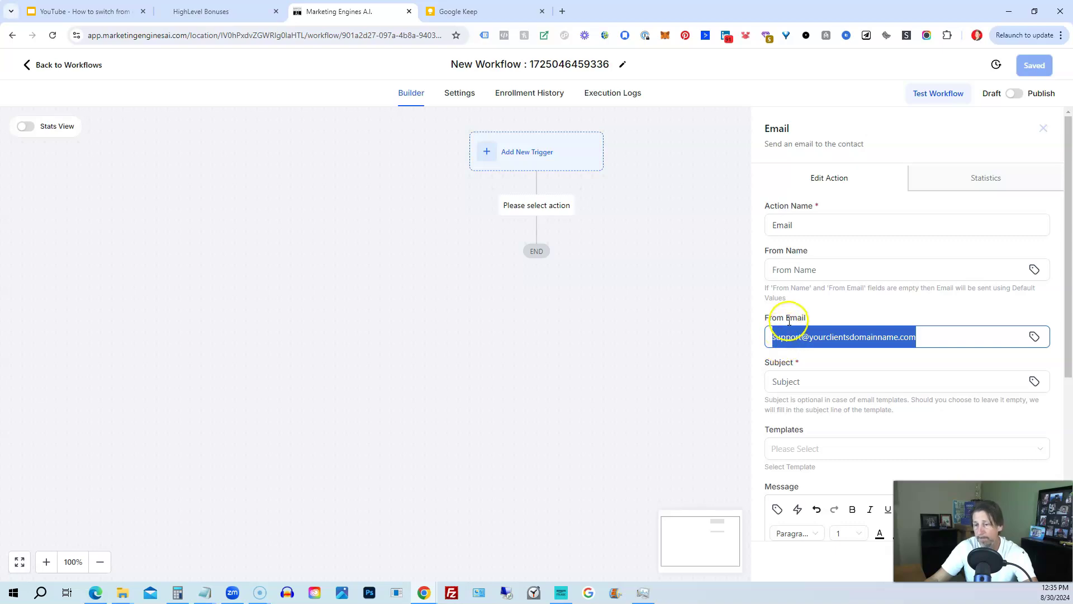
left_click_drag(809, 336, 919, 337)
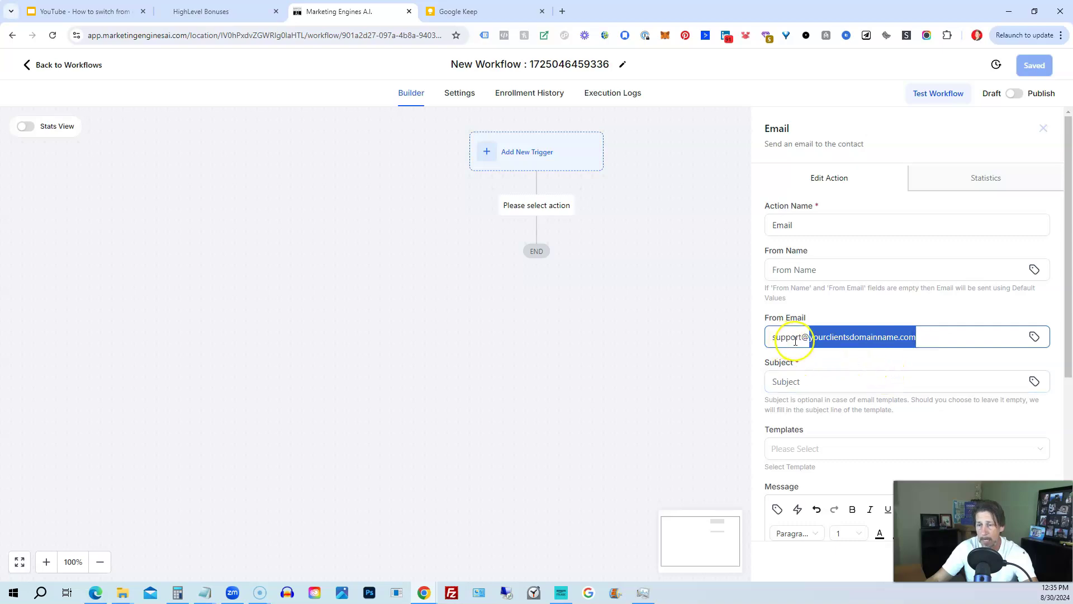
left_click_drag(800, 337, 742, 343)
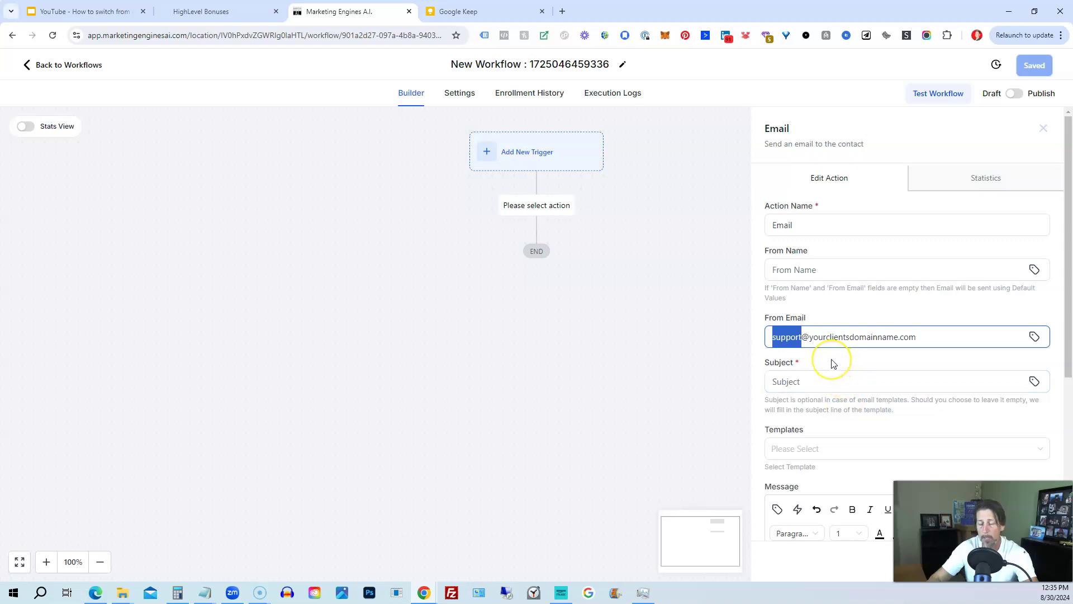
type("your n")
key("BackSpace")
key("BackSpace")
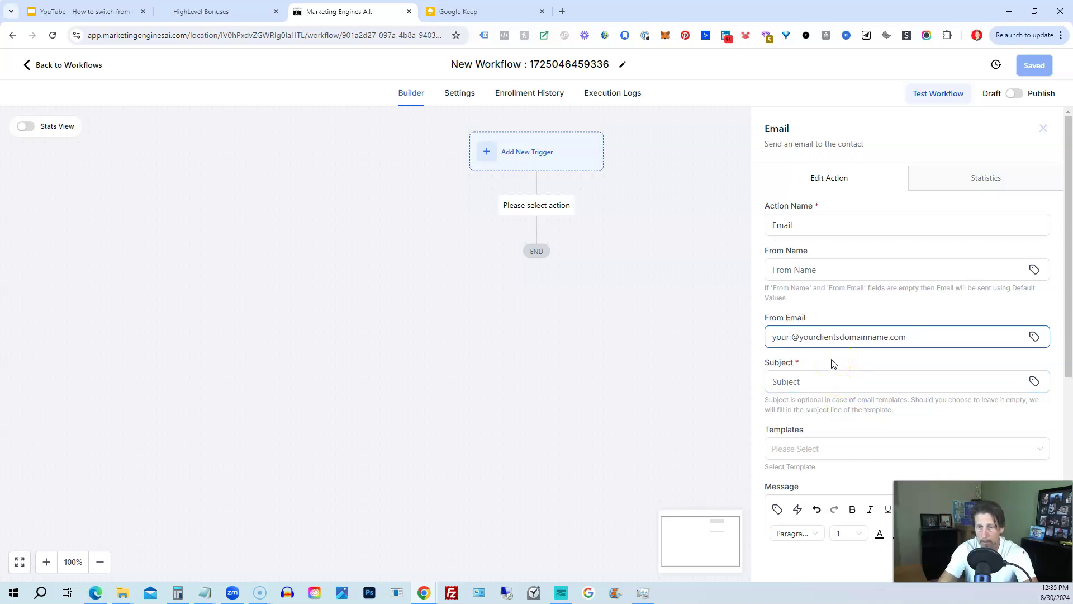
type("n")
key("BackSpace")
type("cl")
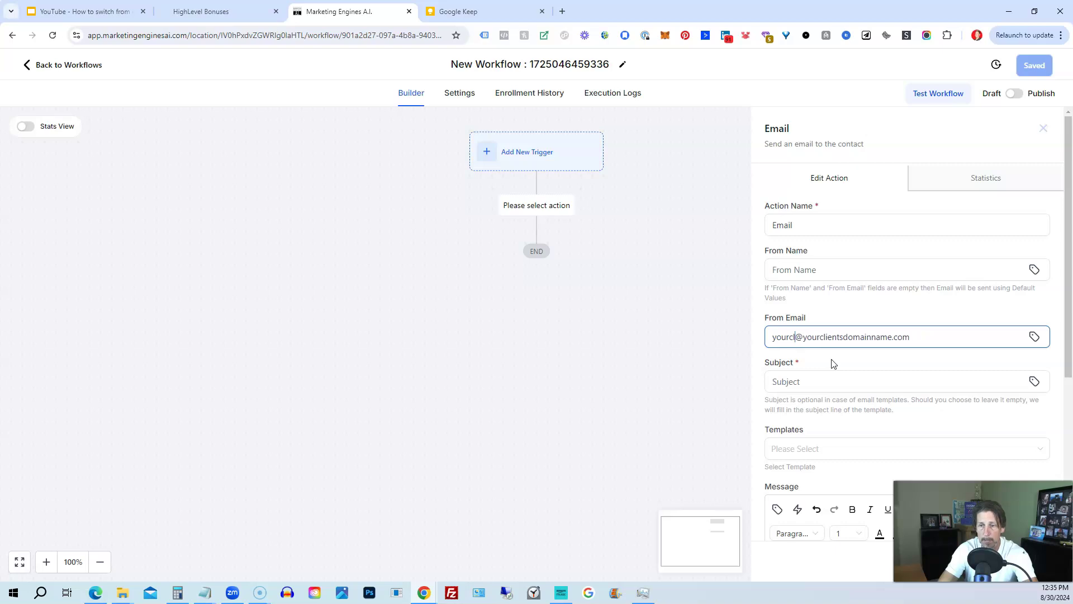
type("ients")
type("n")
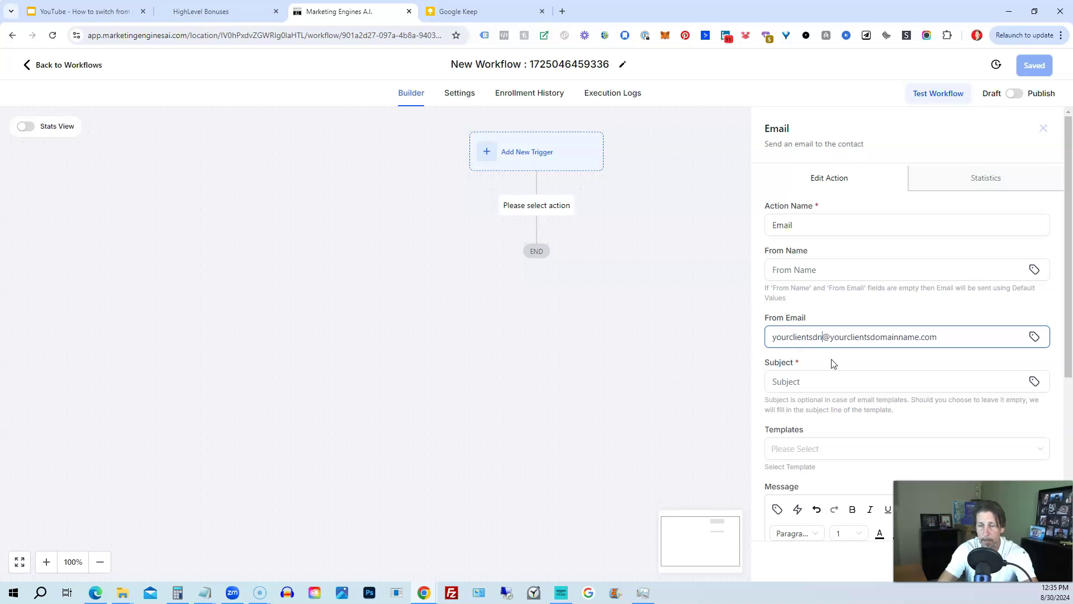
type("am")
key("BackSpace")
key("BackSpace")
key("BackSpace")
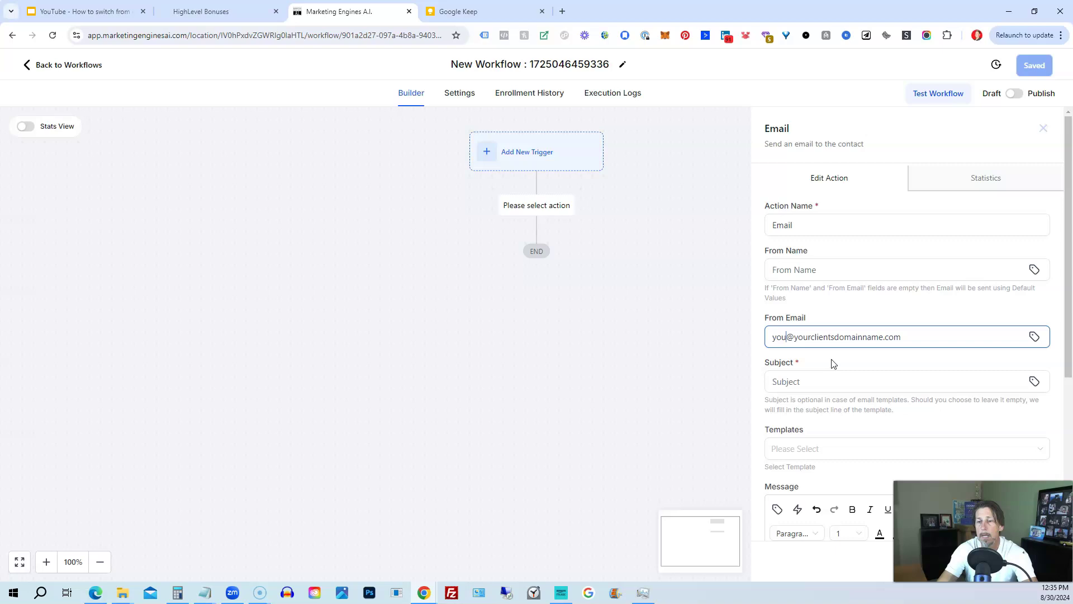
type("help")
key("BackSpace")
key("BackSpace")
key("BackSpace")
type("info")
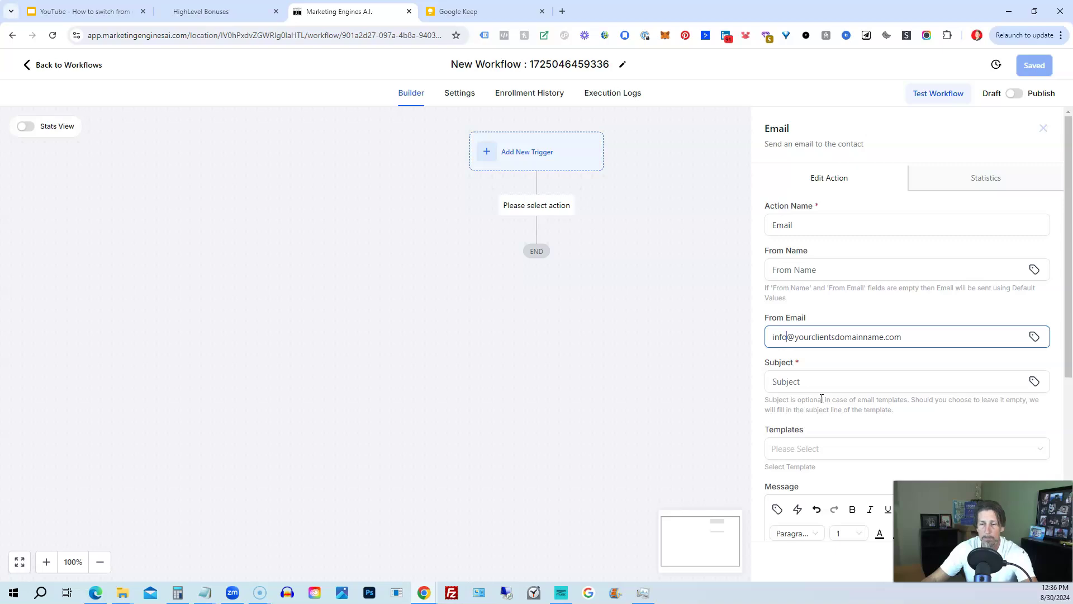
Focus the email's Subject field, then click away, leaving the subject blank.
left_click(797, 384)
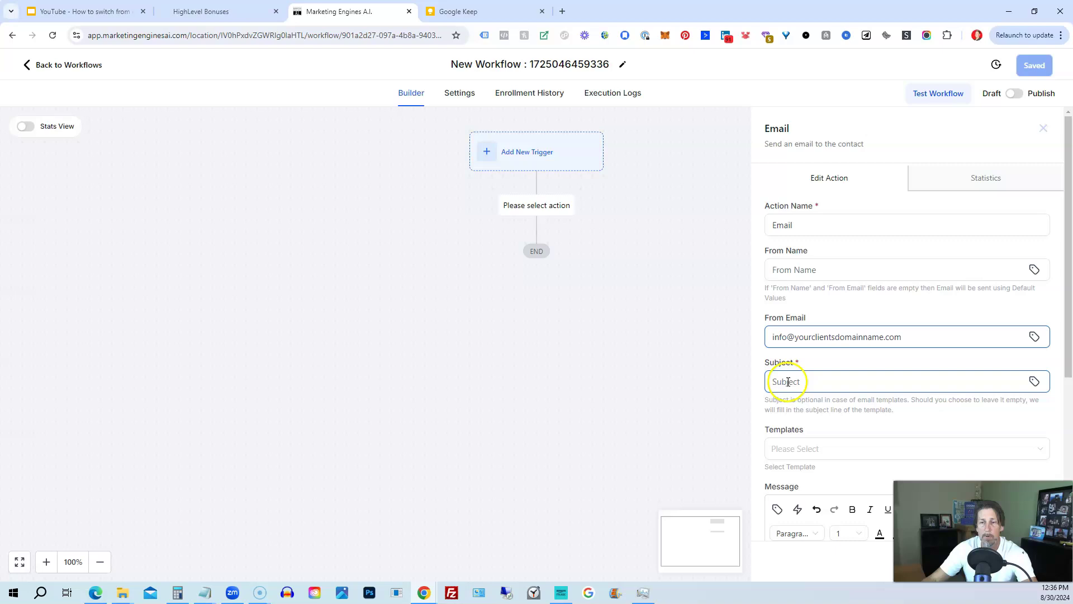
left_click(723, 368)
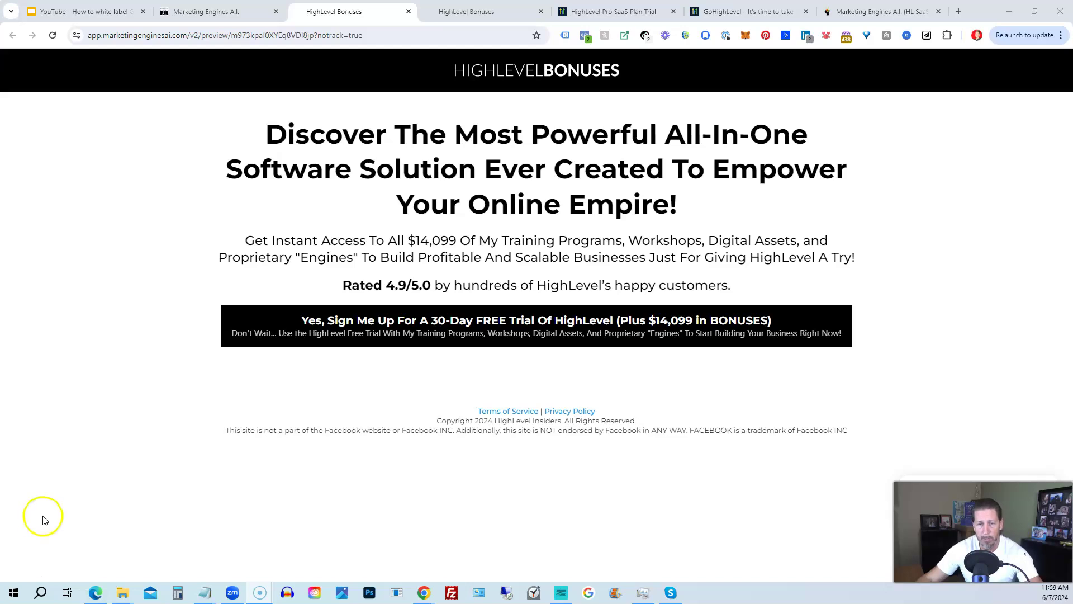
Show the 'Yes, Sign Me Up' free trial popup, then switch to the other Bonuses tab.
left_click(401, 343)
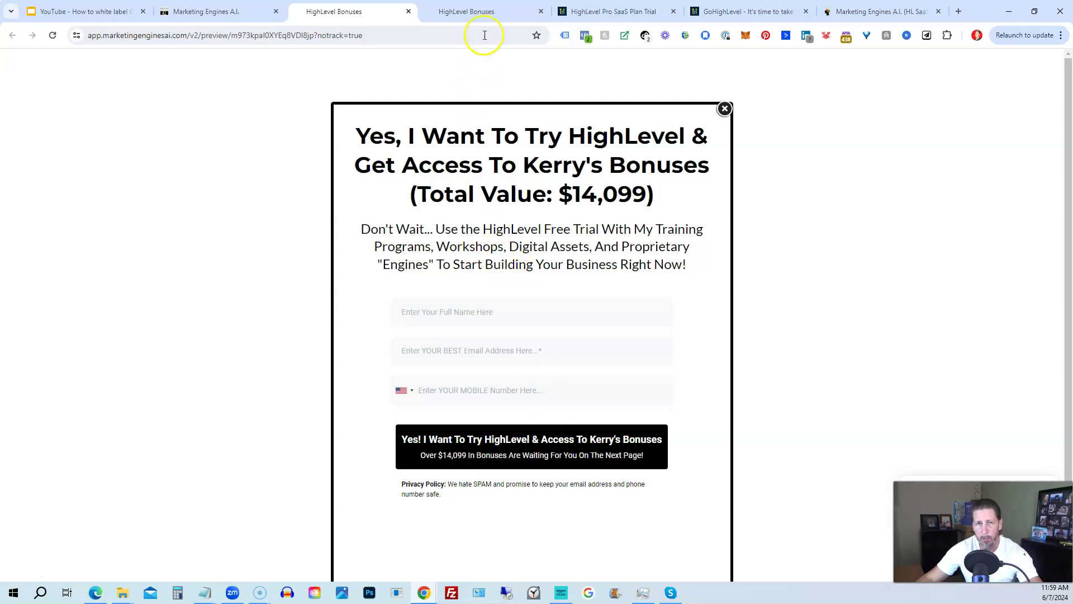
left_click(479, 11)
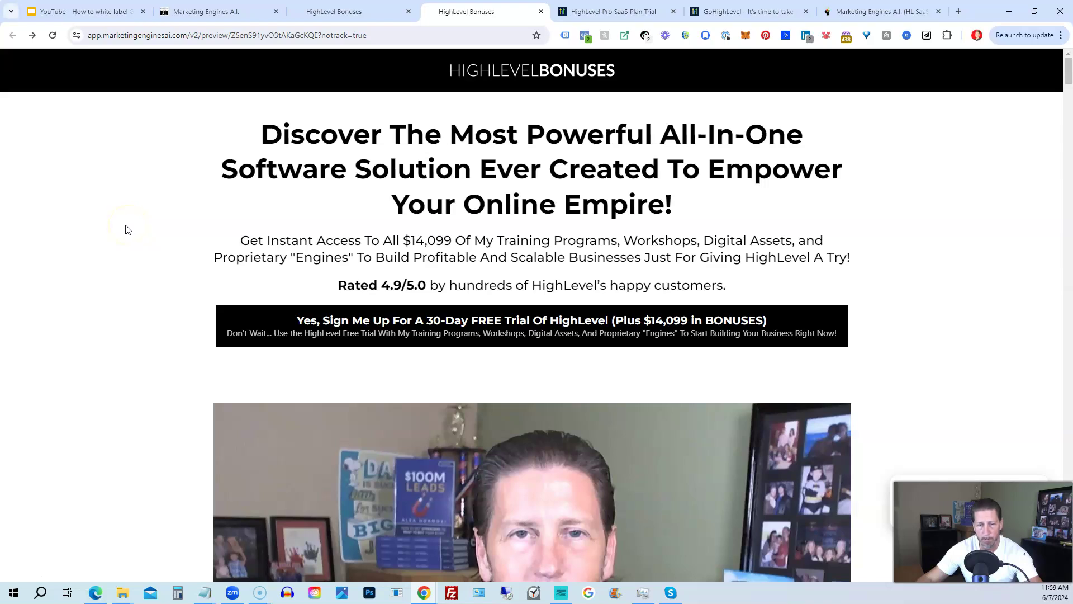
scroll(126, 230, "down", 2)
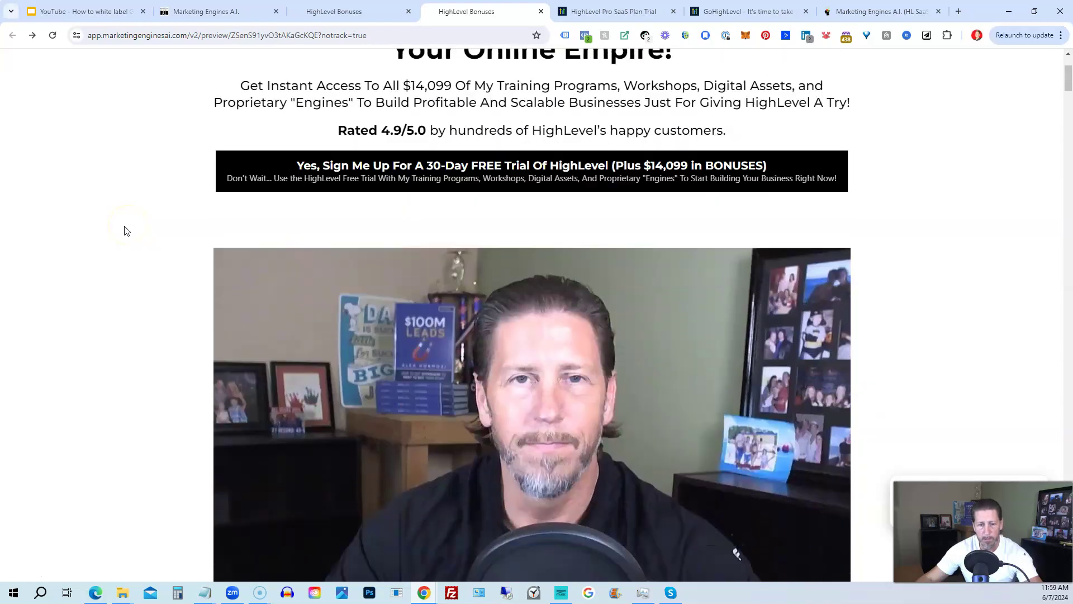
scroll(125, 232, "down", 1)
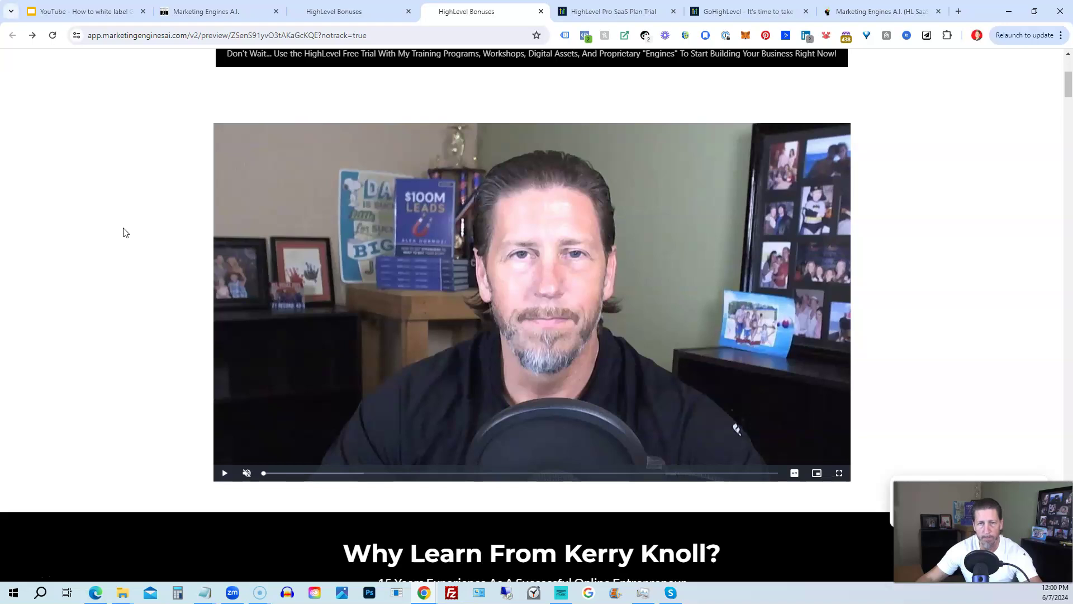
Scroll past the agency and Insiders sections to the Training Programs masterclass cards.
left_click(118, 233)
scroll(116, 236, "down", 2)
scroll(116, 234, "down", 2)
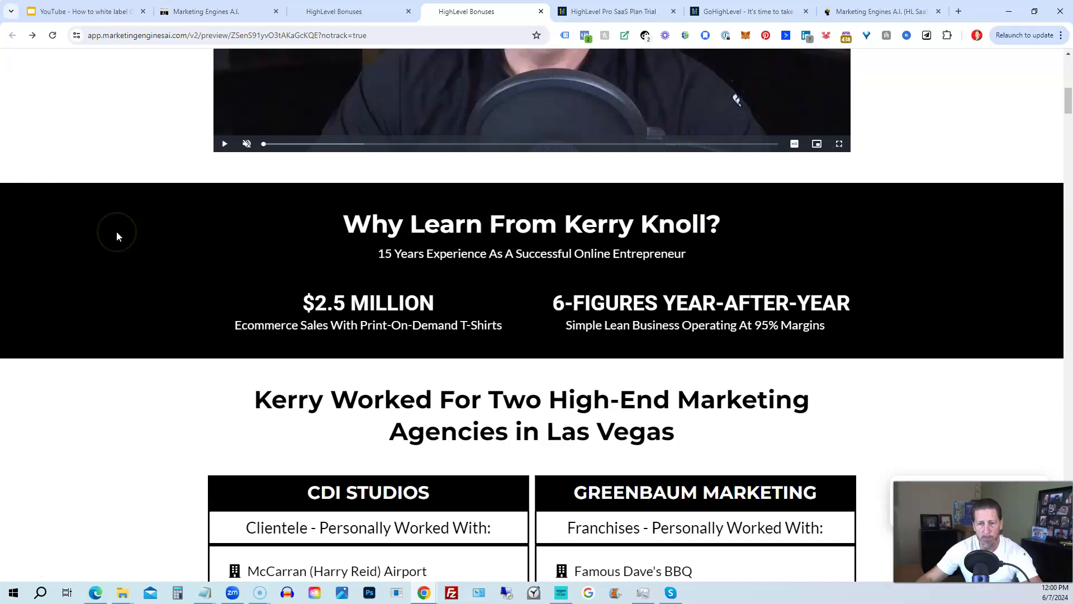
scroll(117, 233, "down", 1)
scroll(116, 234, "down", 1)
scroll(116, 239, "down", 1)
scroll(116, 239, "down", 2)
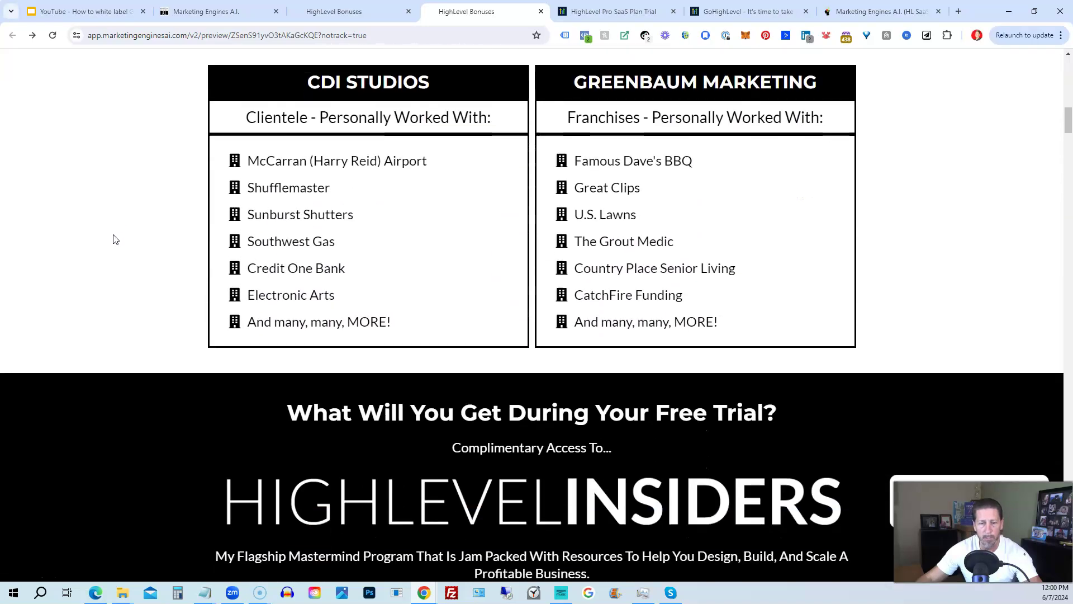
scroll(114, 239, "down", 2)
scroll(113, 240, "down", 1)
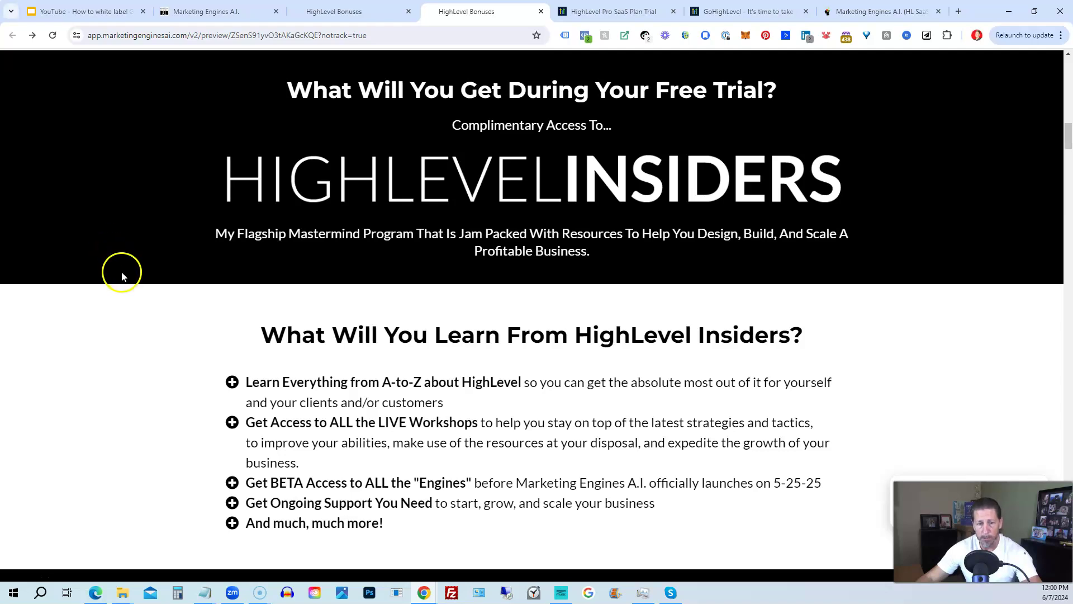
scroll(121, 276, "down", 2)
scroll(117, 275, "down", 2)
scroll(112, 273, "down", 1)
scroll(112, 274, "down", 1)
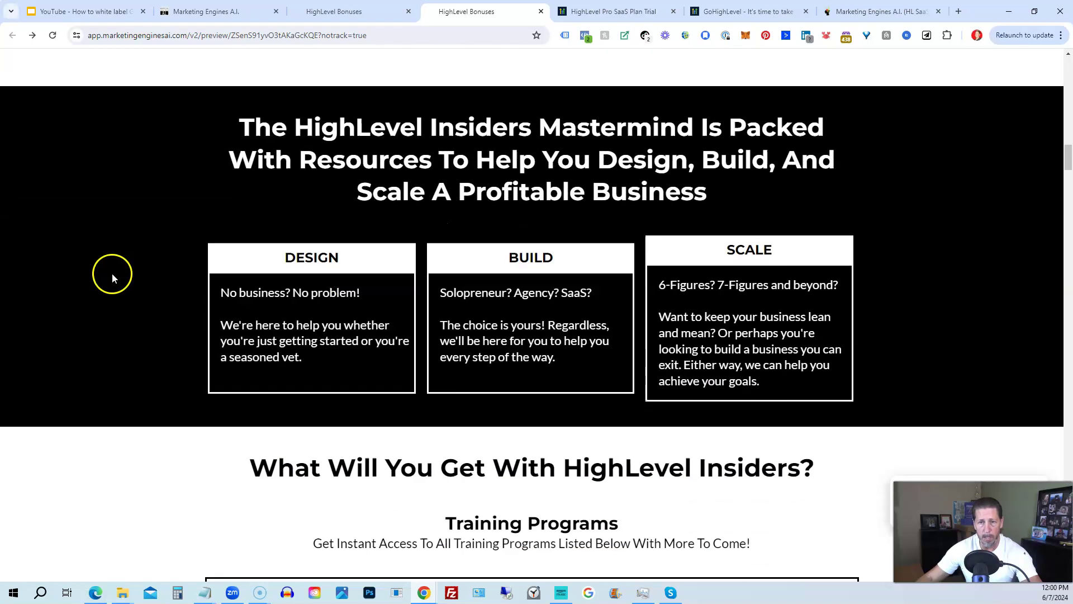
scroll(111, 276, "down", 1)
scroll(110, 276, "down", 2)
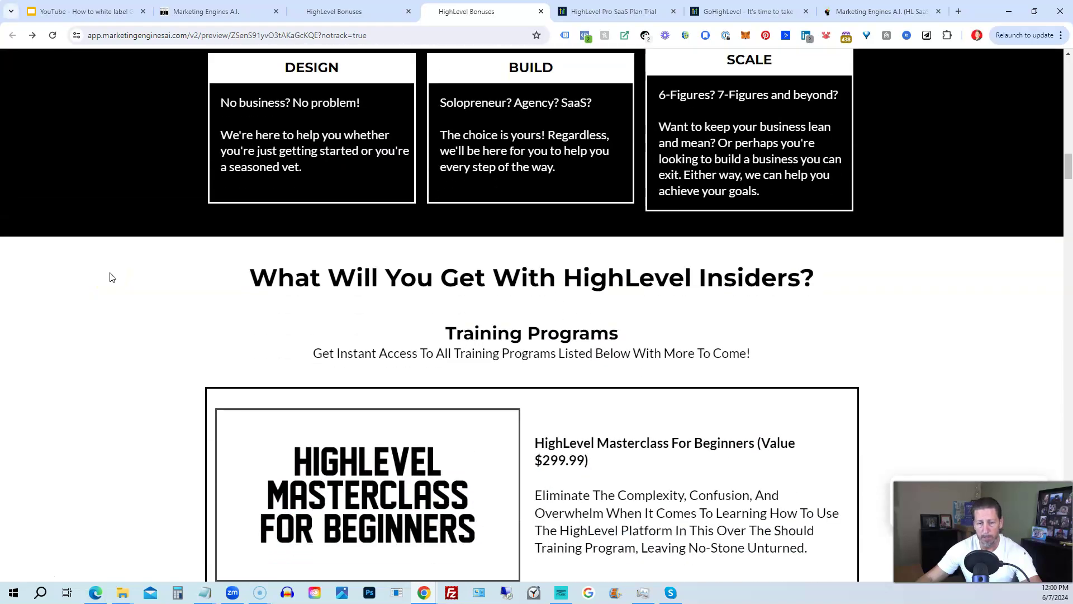
scroll(110, 277, "down", 1)
scroll(109, 277, "down", 1)
scroll(109, 277, "down", 1)
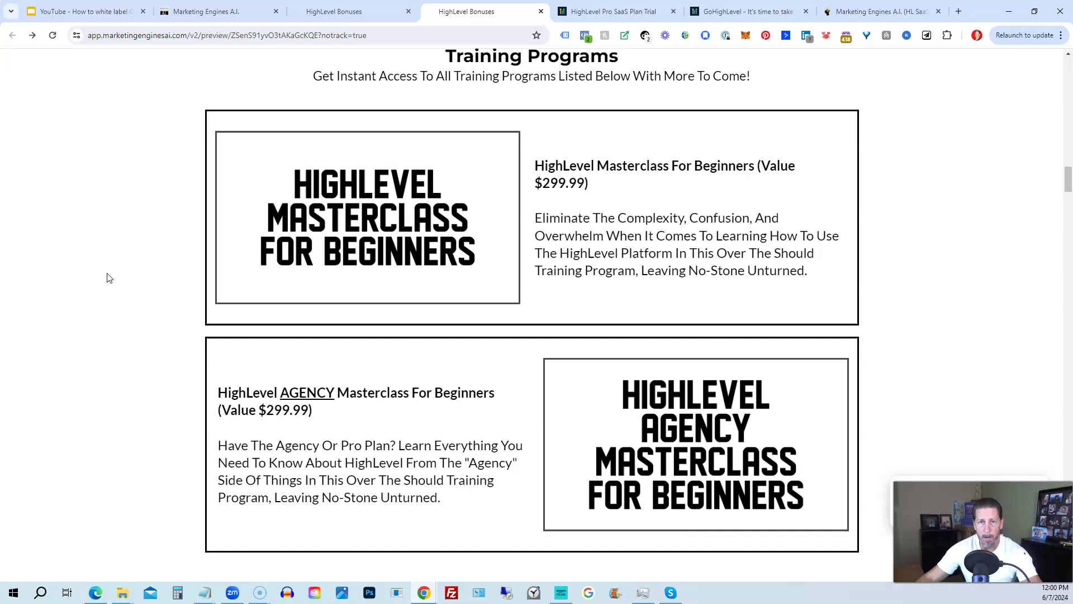
left_click(108, 277)
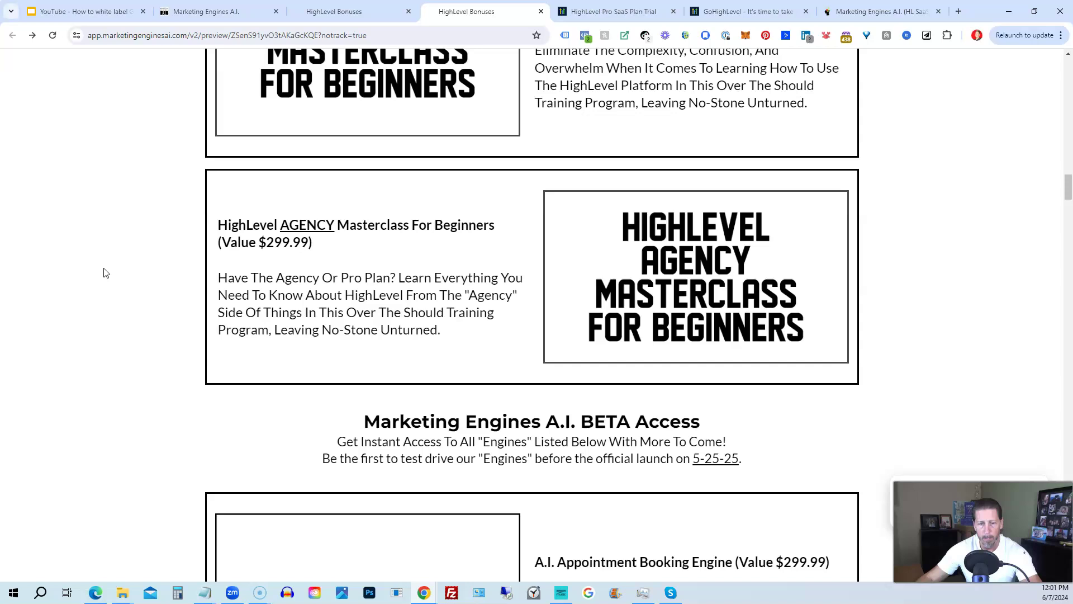
scroll(104, 273, "down", 2)
scroll(104, 273, "down", 2)
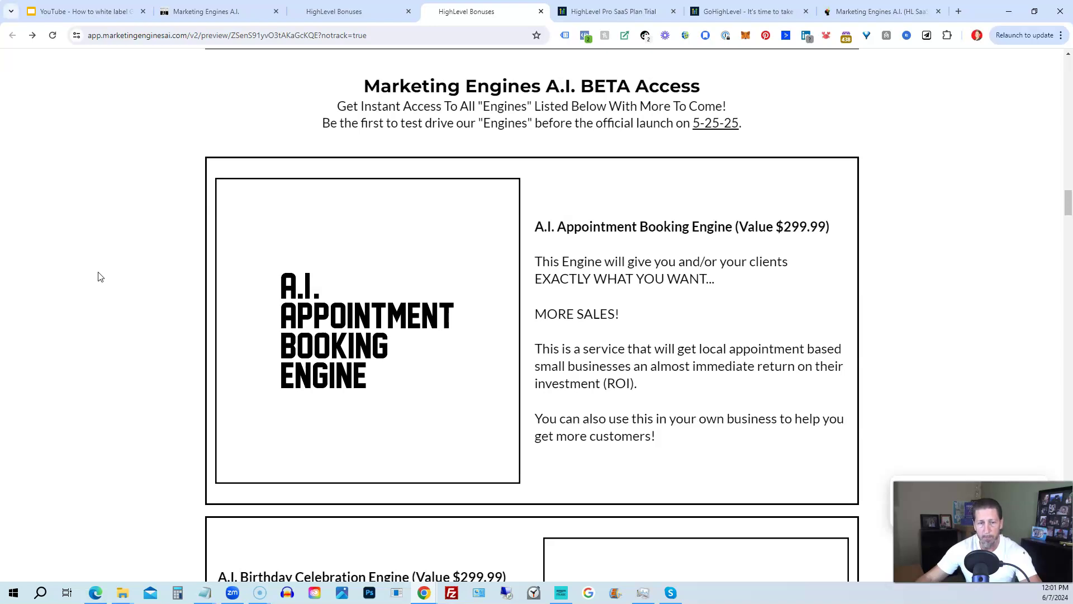
scroll(98, 277, "down", 1)
scroll(98, 276, "down", 3)
scroll(98, 277, "down", 1)
scroll(99, 276, "down", 1)
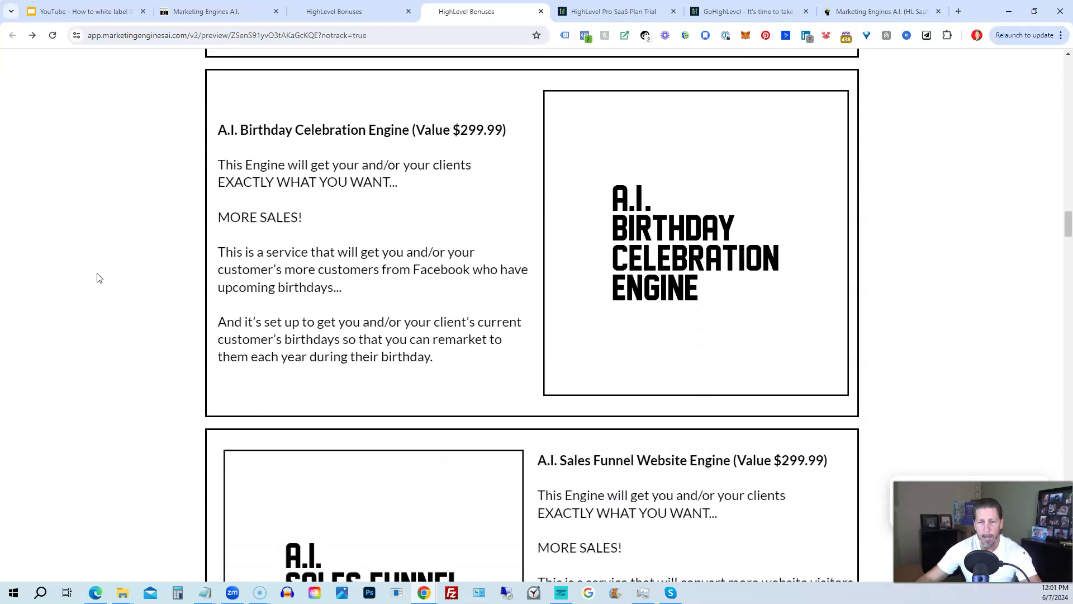
scroll(97, 277, "down", 2)
scroll(98, 279, "down", 2)
scroll(96, 281, "down", 1)
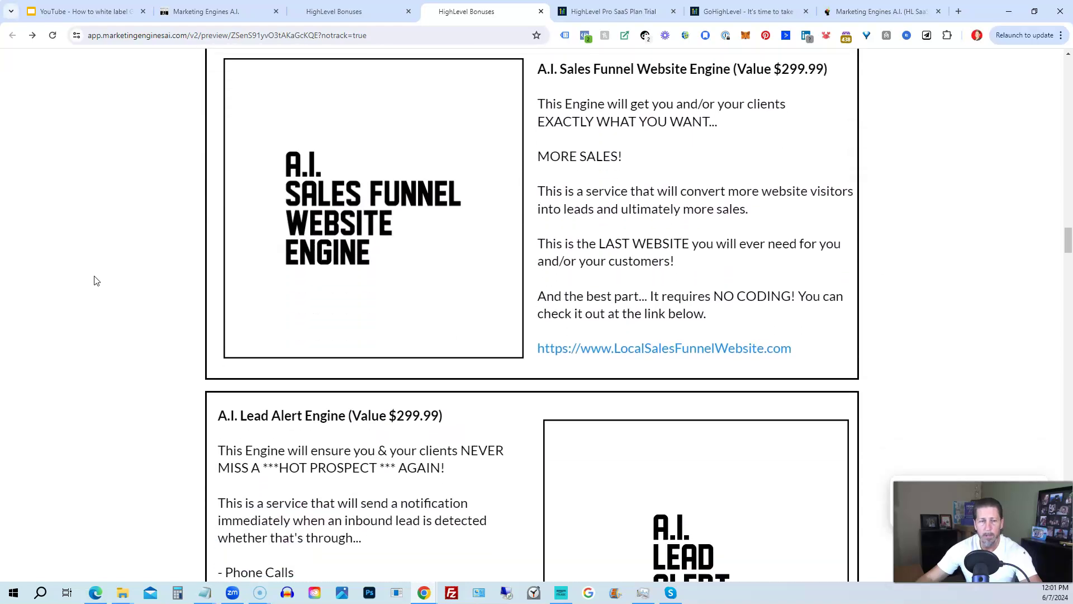
scroll(95, 281, "down", 1)
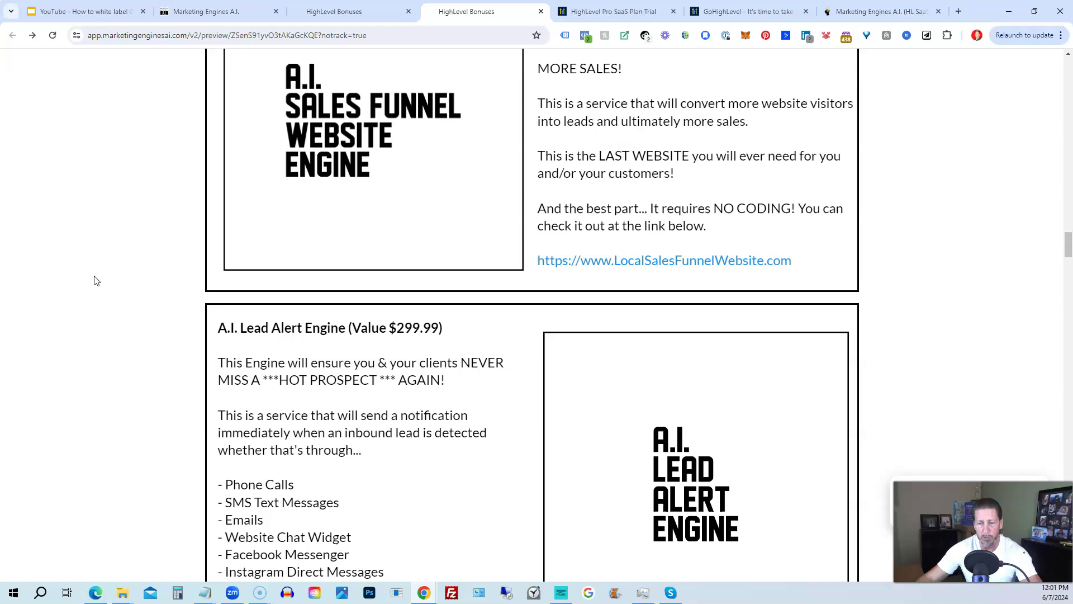
scroll(96, 281, "down", 2)
scroll(96, 281, "down", 1)
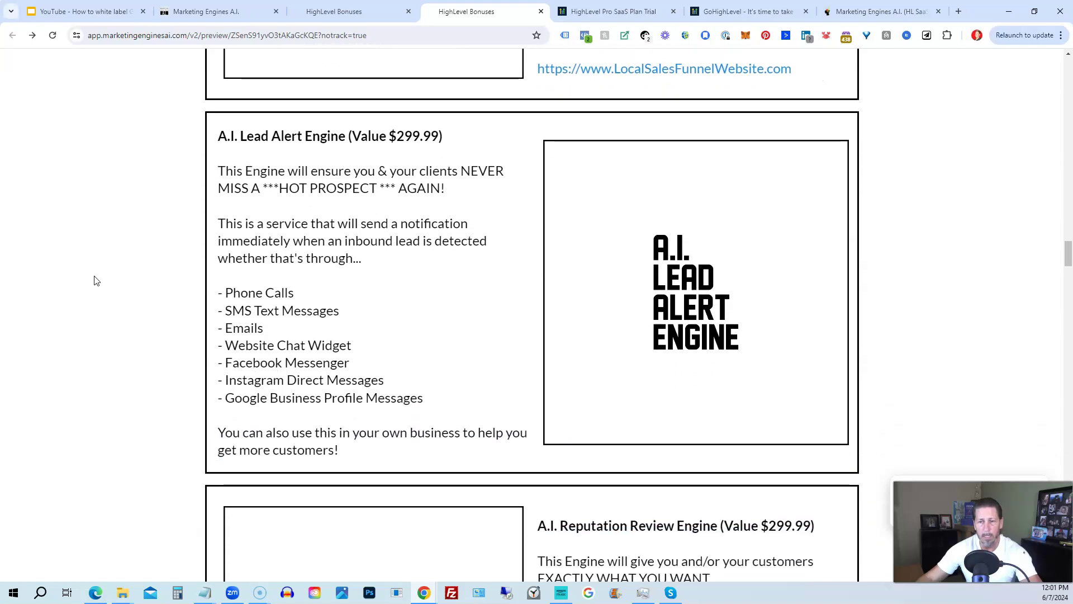
scroll(95, 281, "down", 3)
scroll(95, 281, "down", 1)
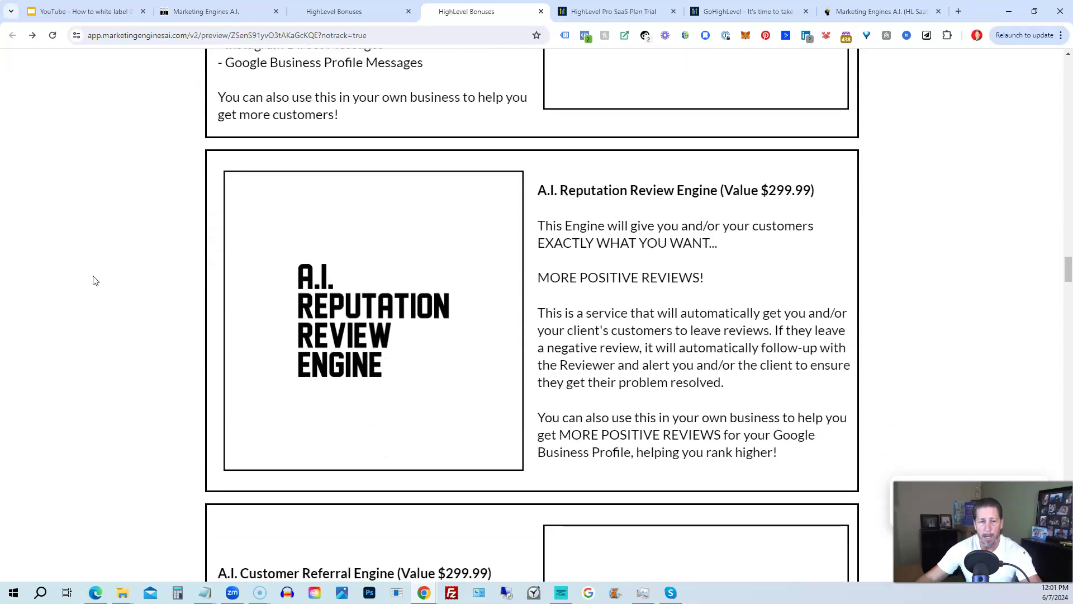
scroll(95, 281, "down", 3)
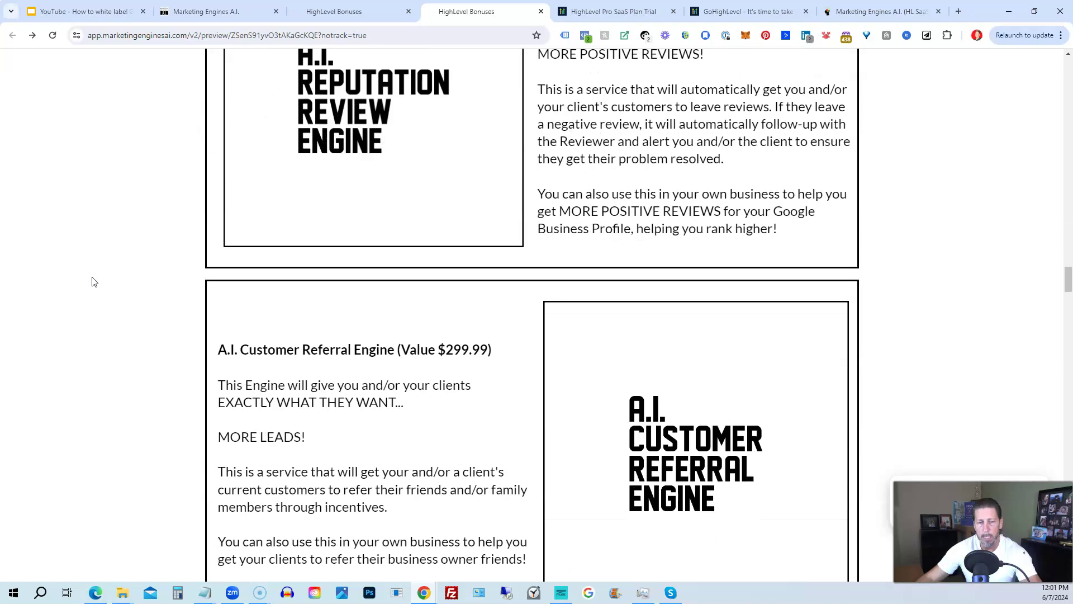
scroll(93, 281, "down", 1)
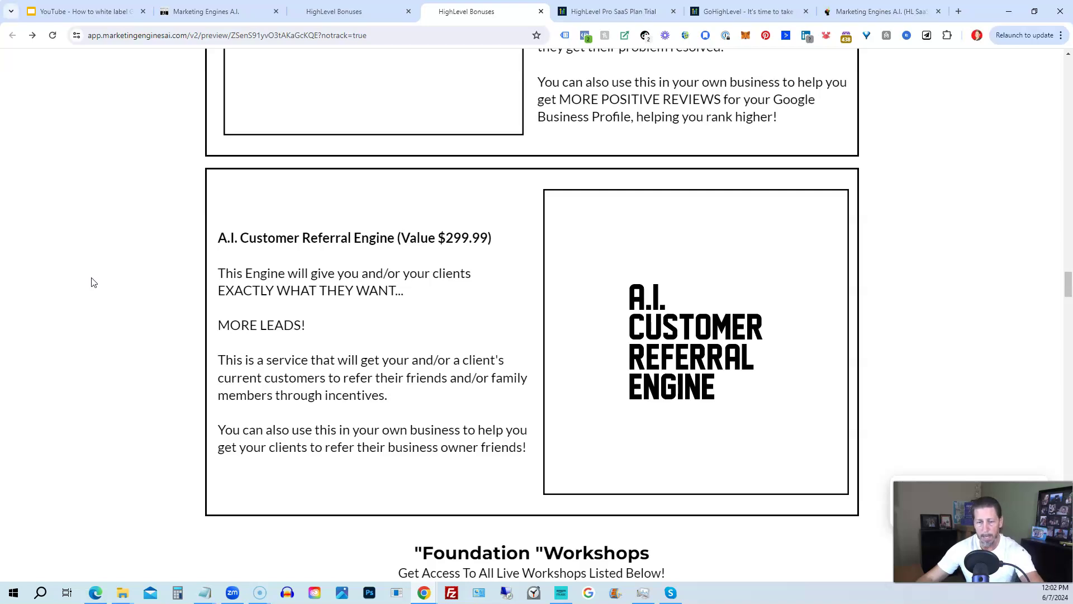
scroll(92, 281, "down", 1)
scroll(93, 282, "down", 2)
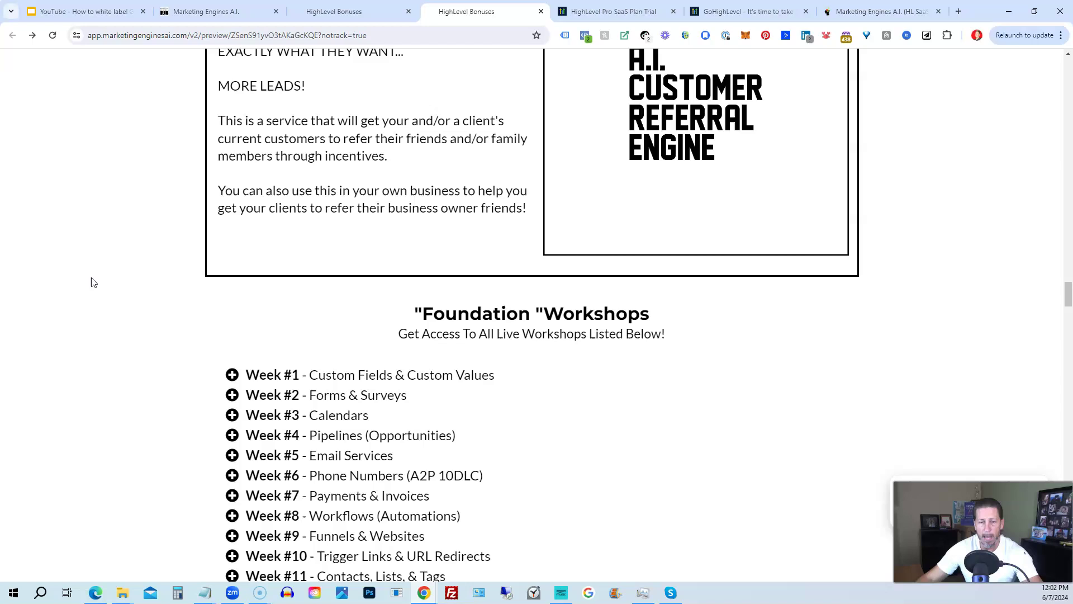
scroll(93, 282, "down", 2)
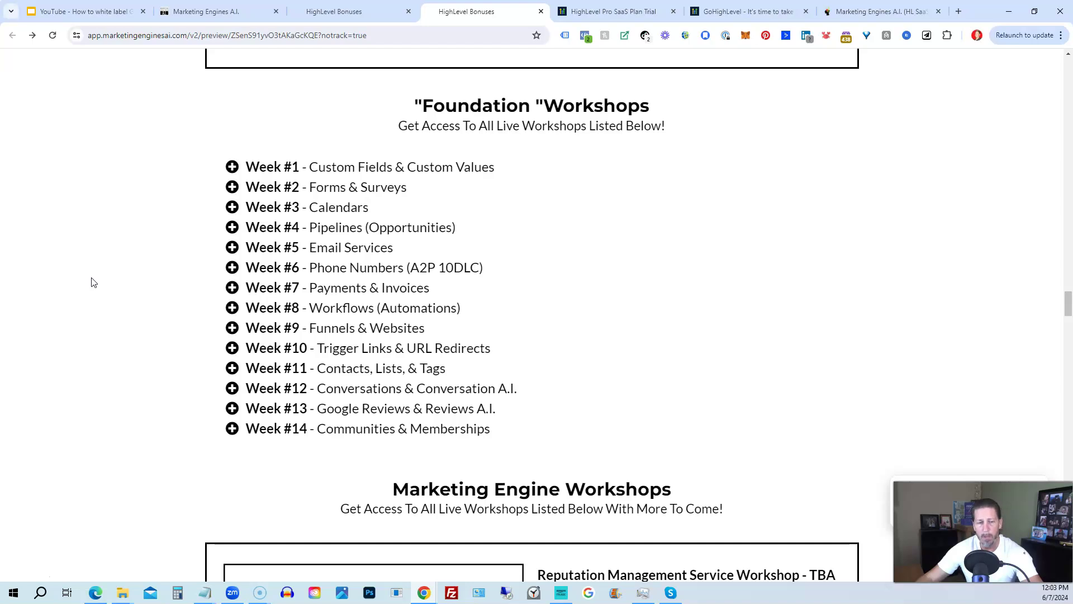
scroll(94, 283, "down", 1)
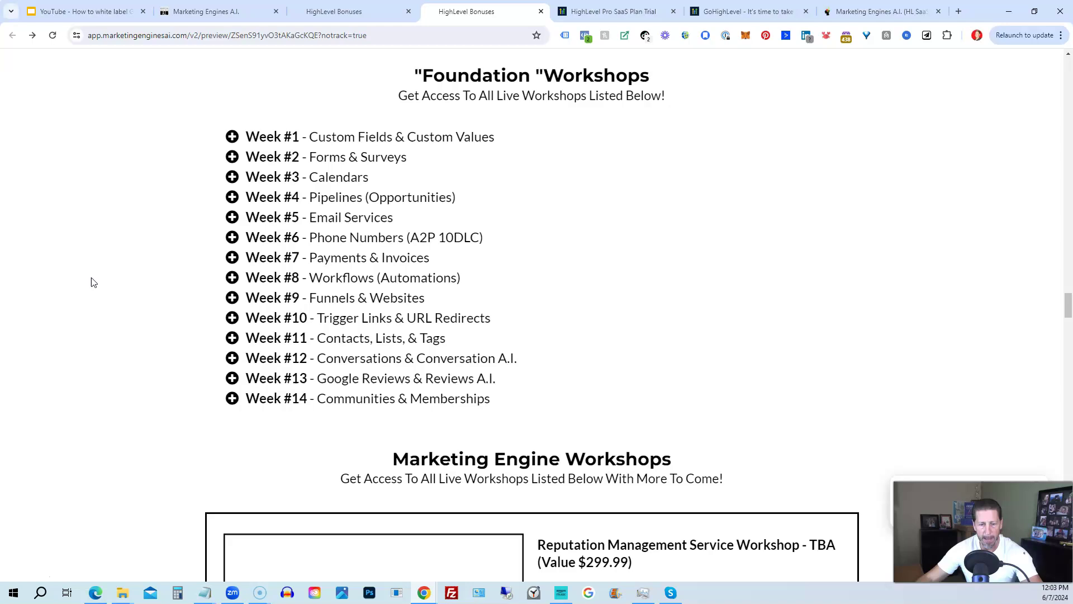
scroll(93, 283, "down", 3)
scroll(93, 283, "down", 1)
scroll(93, 283, "down", 1)
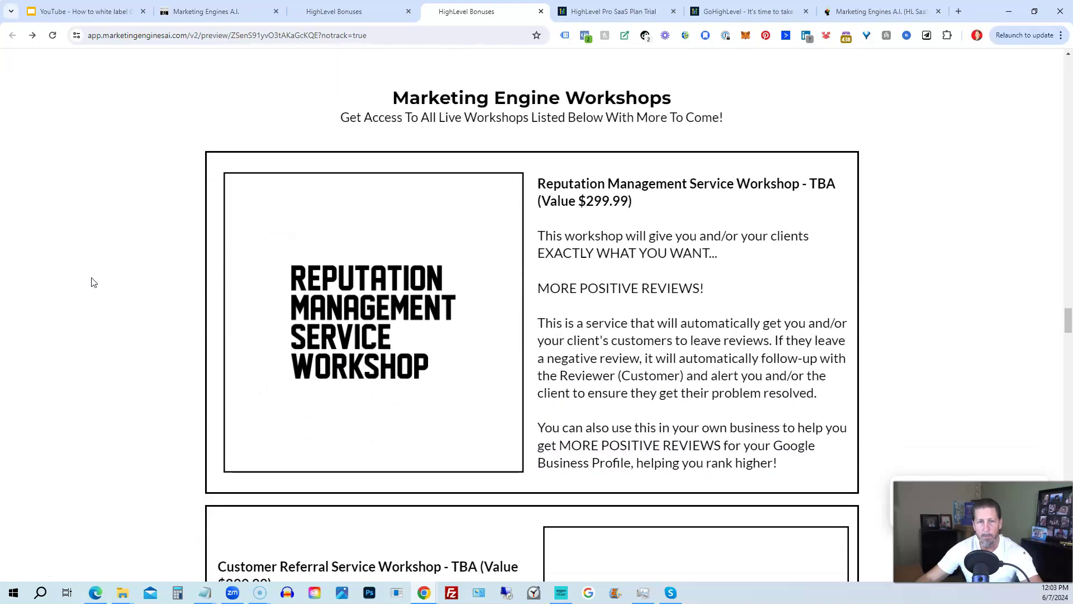
scroll(94, 282, "down", 1)
scroll(93, 282, "up", 1)
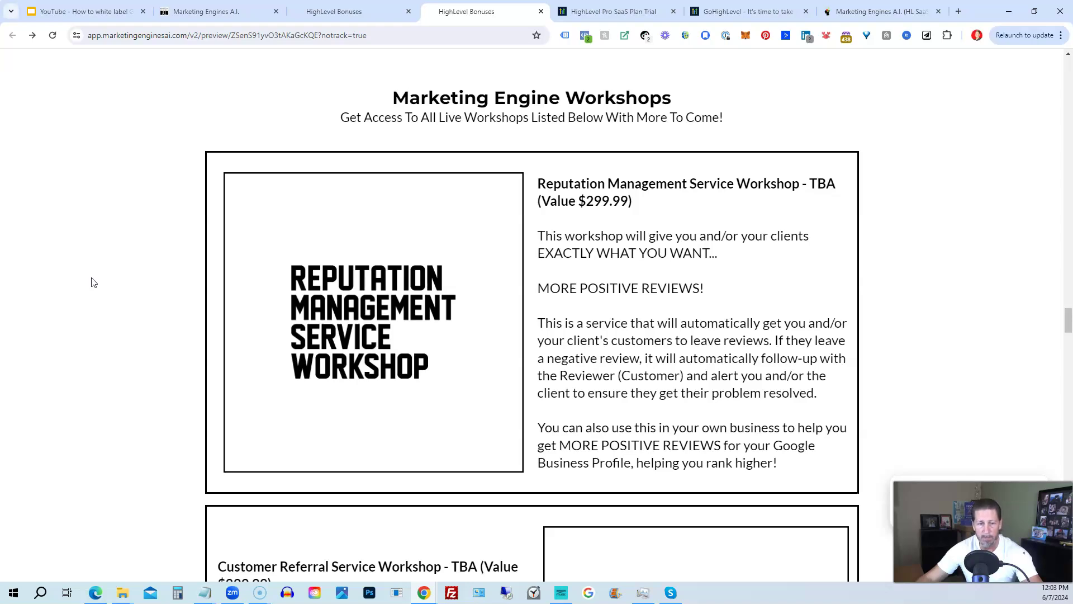
scroll(93, 282, "down", 2)
scroll(94, 283, "down", 2)
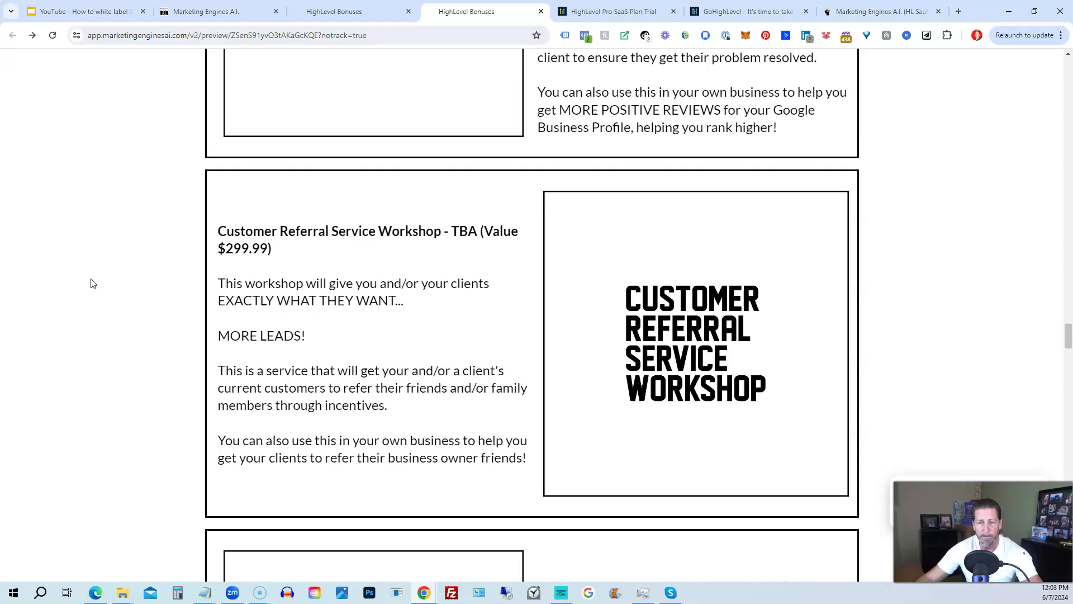
scroll(93, 283, "down", 3)
scroll(90, 287, "down", 1)
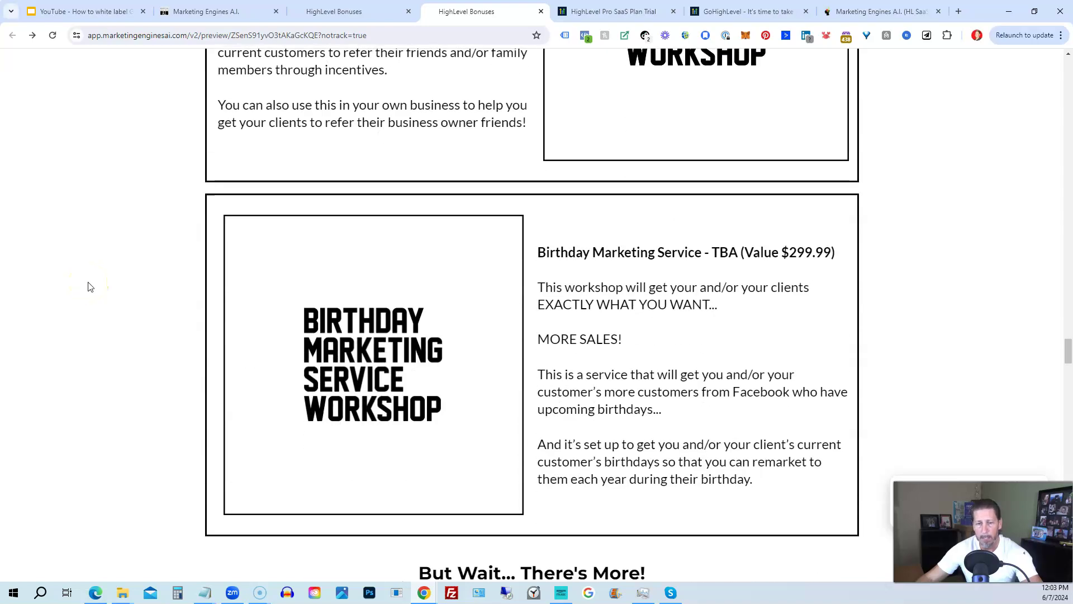
scroll(90, 288, "down", 2)
scroll(90, 286, "down", 2)
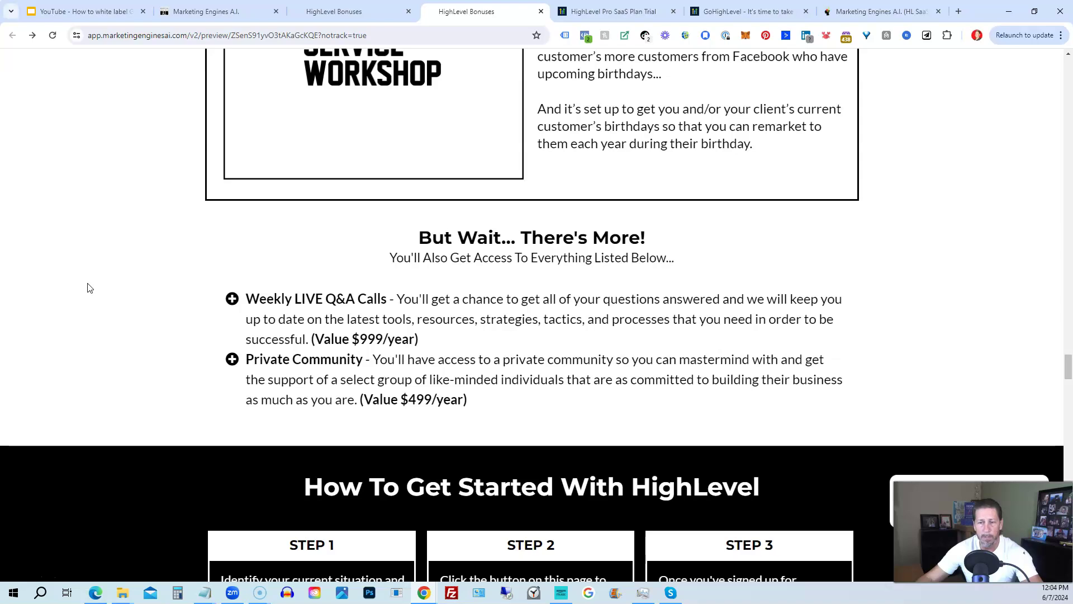
scroll(88, 287, "down", 3)
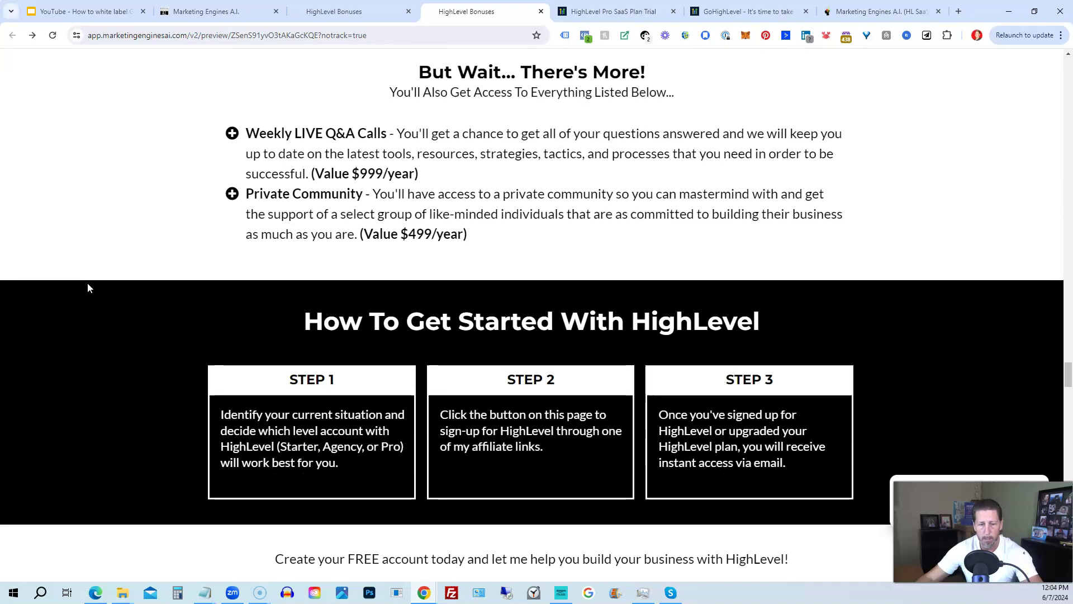
scroll(87, 288, "down", 3)
scroll(88, 288, "down", 1)
scroll(87, 288, "down", 1)
scroll(87, 288, "down", 2)
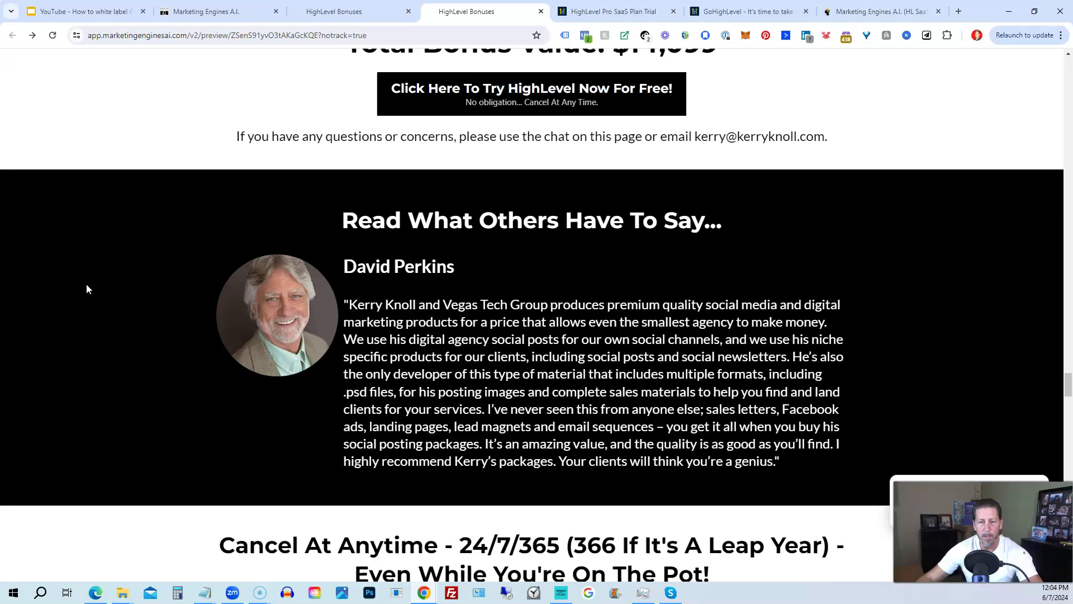
scroll(86, 285, "down", 2)
scroll(84, 285, "down", 1)
scroll(85, 290, "down", 2)
scroll(85, 290, "down", 1)
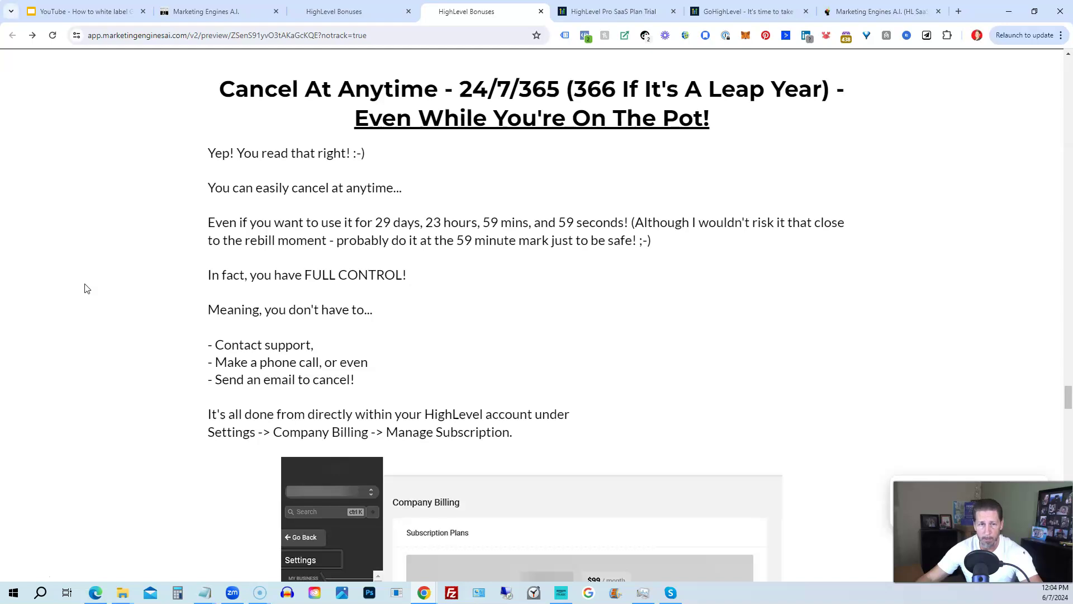
scroll(84, 287, "down", 1)
scroll(84, 288, "down", 3)
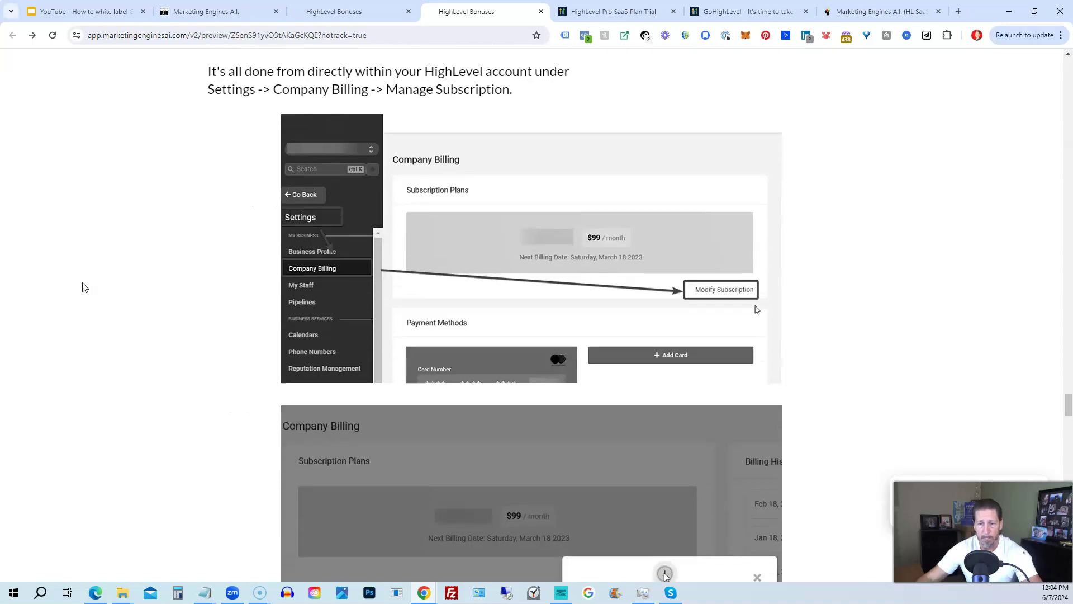
scroll(82, 287, "down", 2)
scroll(82, 287, "down", 2)
scroll(82, 288, "down", 2)
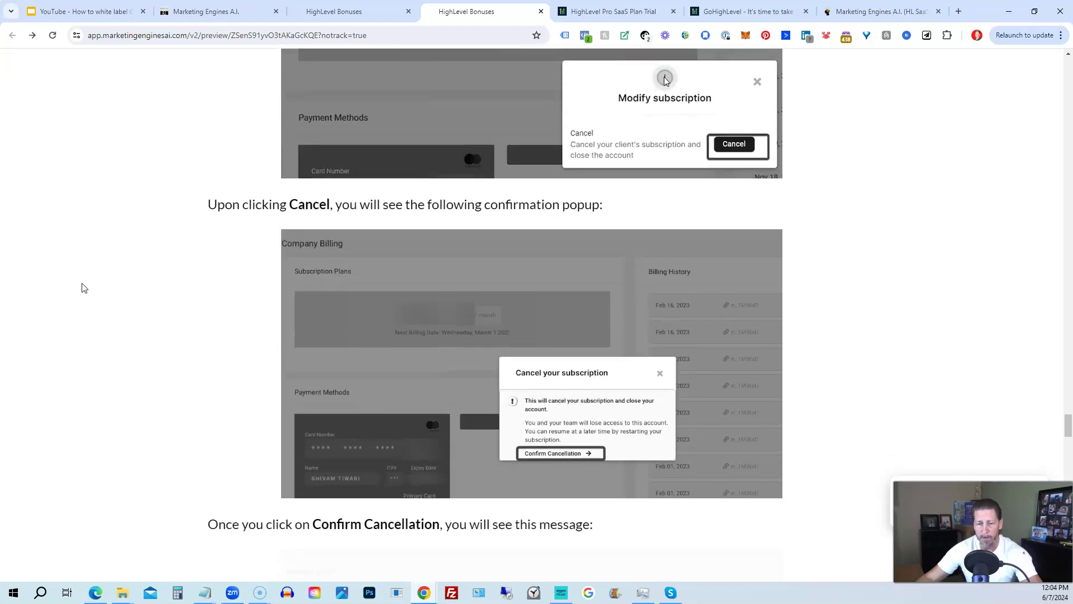
scroll(82, 287, "down", 2)
scroll(83, 288, "down", 1)
scroll(82, 288, "down", 1)
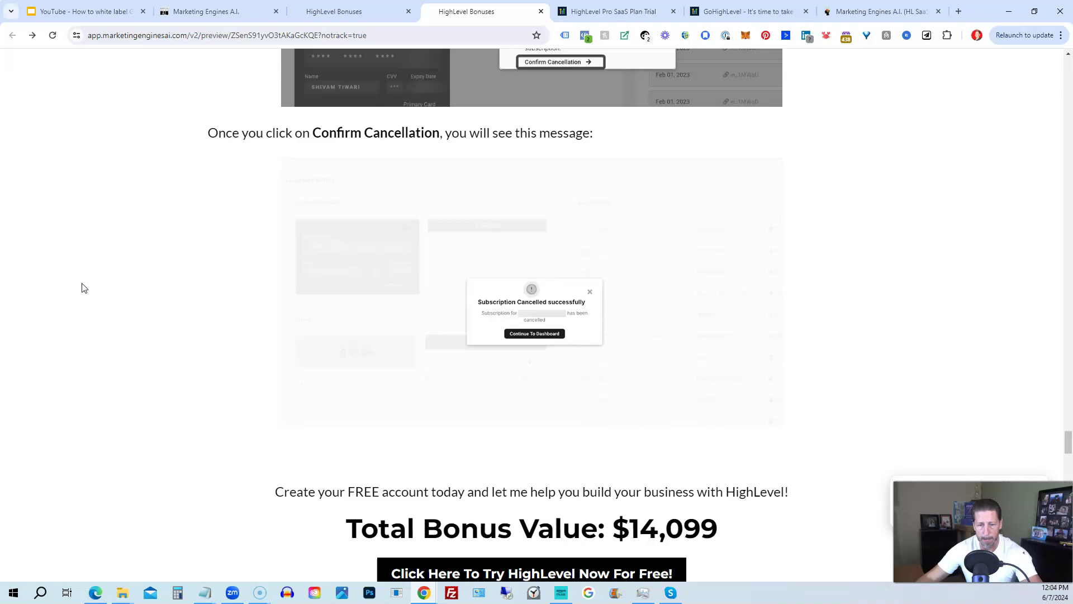
scroll(83, 288, "down", 3)
scroll(81, 288, "down", 1)
scroll(80, 287, "down", 1)
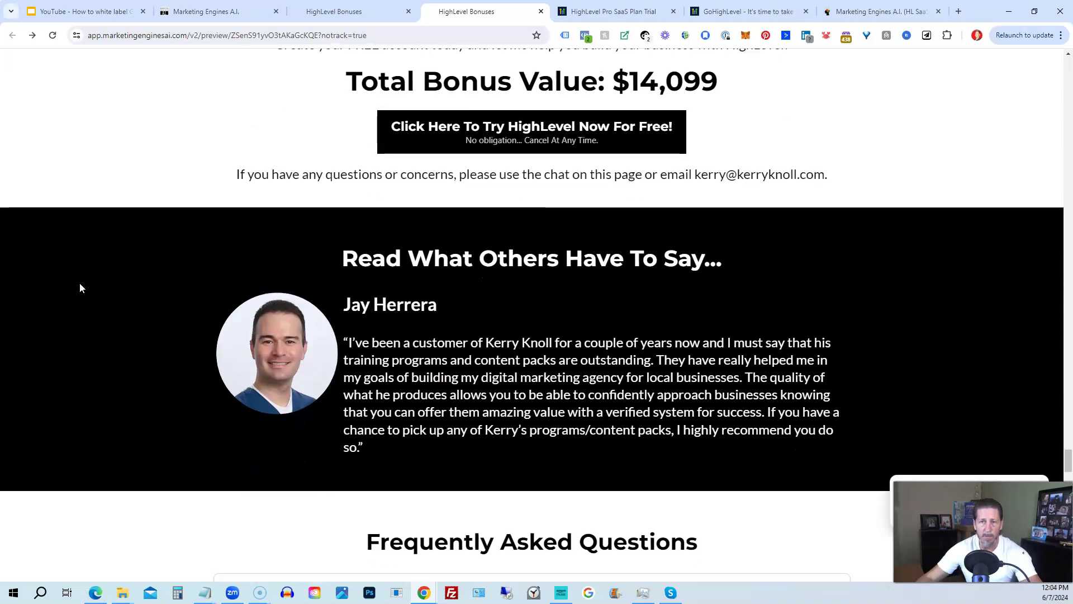
scroll(80, 283, "down", 3)
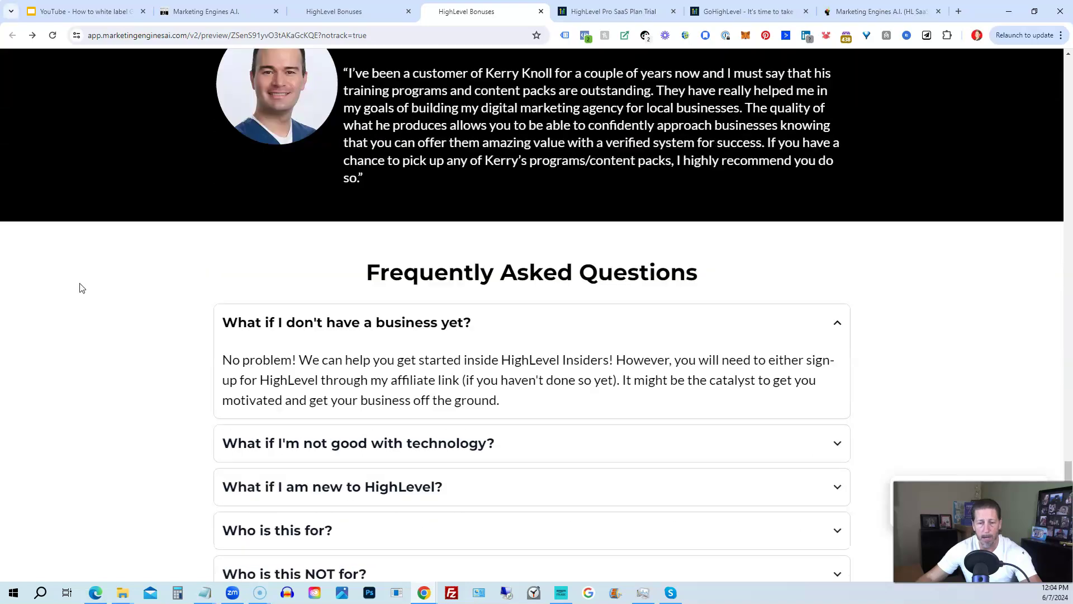
scroll(79, 283, "down", 1)
scroll(80, 283, "down", 1)
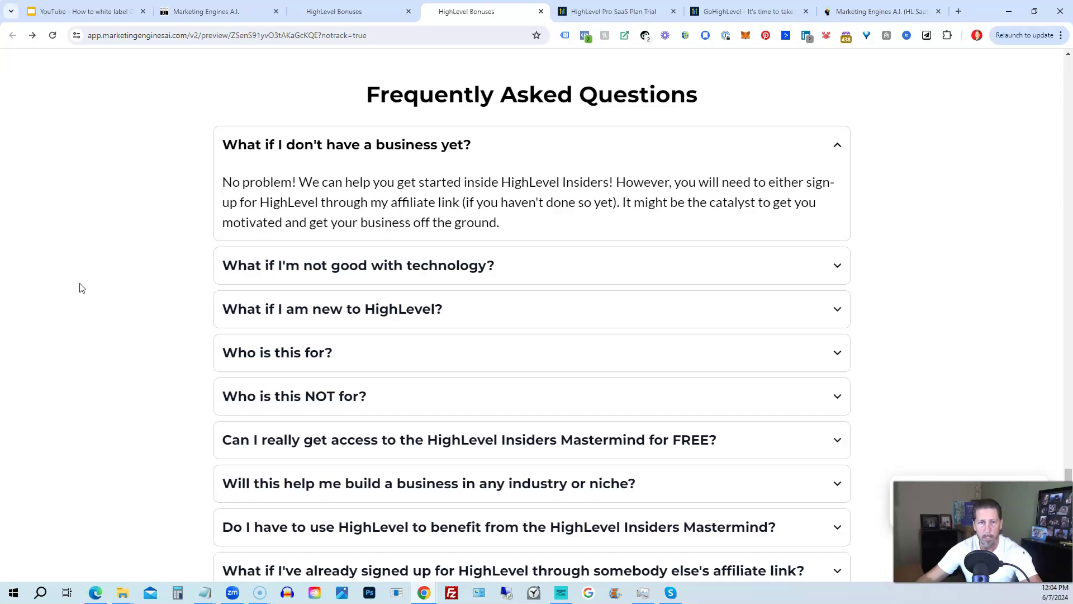
scroll(81, 287, "down", 1)
scroll(81, 288, "up", 1)
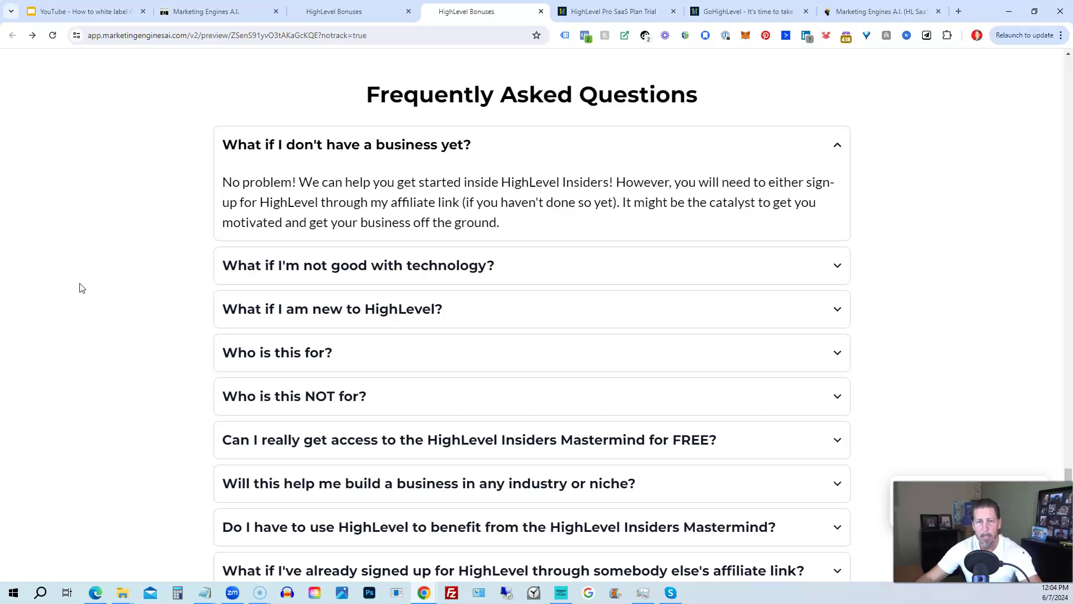
scroll(82, 287, "down", 1)
scroll(81, 288, "down", 2)
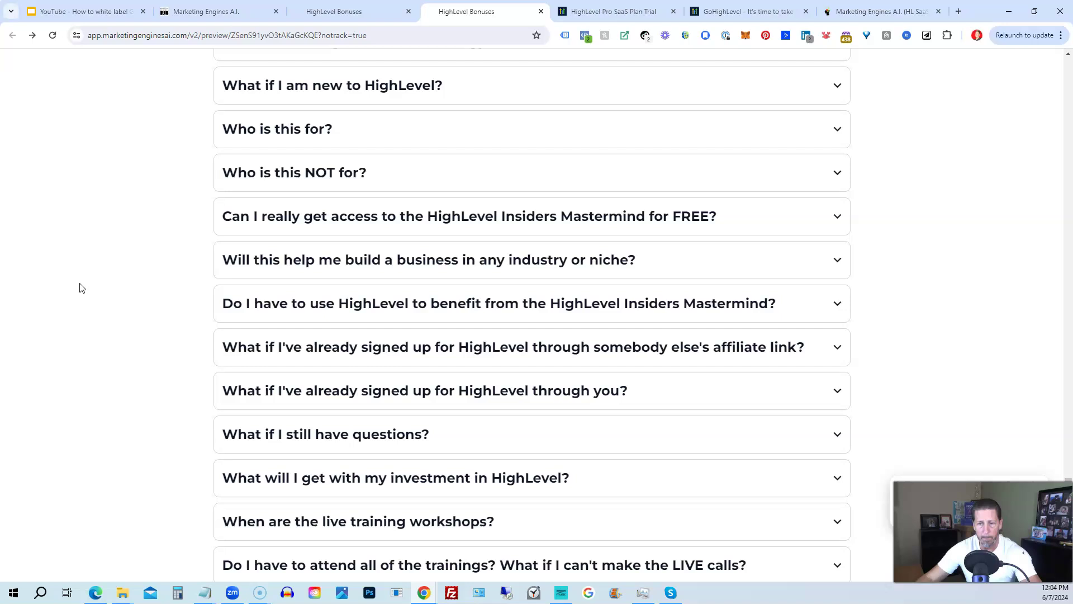
scroll(82, 287, "down", 1)
scroll(81, 287, "down", 1)
scroll(81, 288, "down", 2)
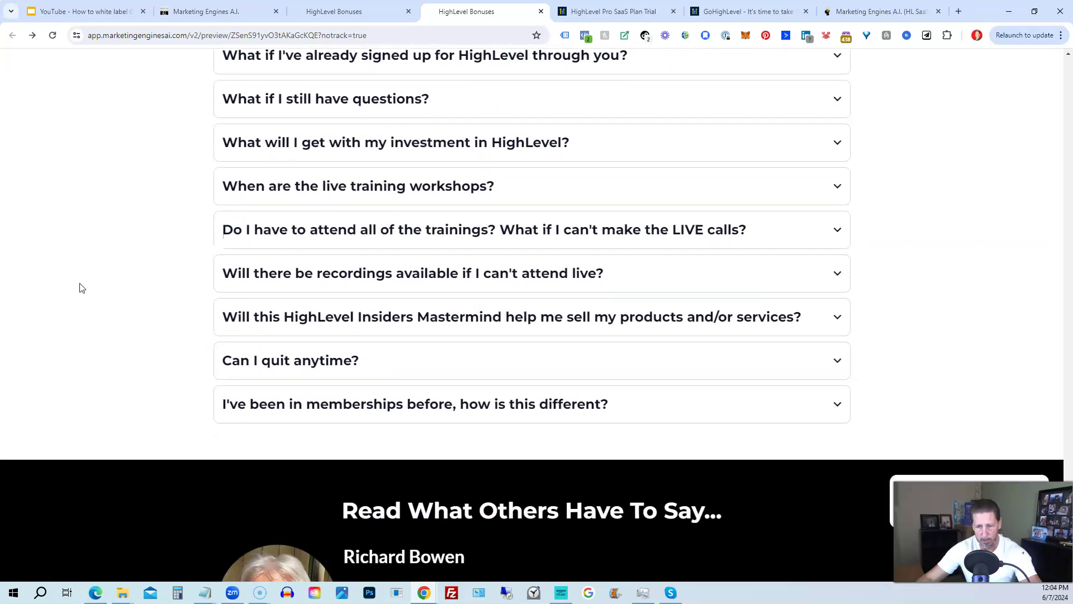
scroll(81, 287, "down", 1)
scroll(82, 287, "down", 1)
scroll(81, 287, "down", 1)
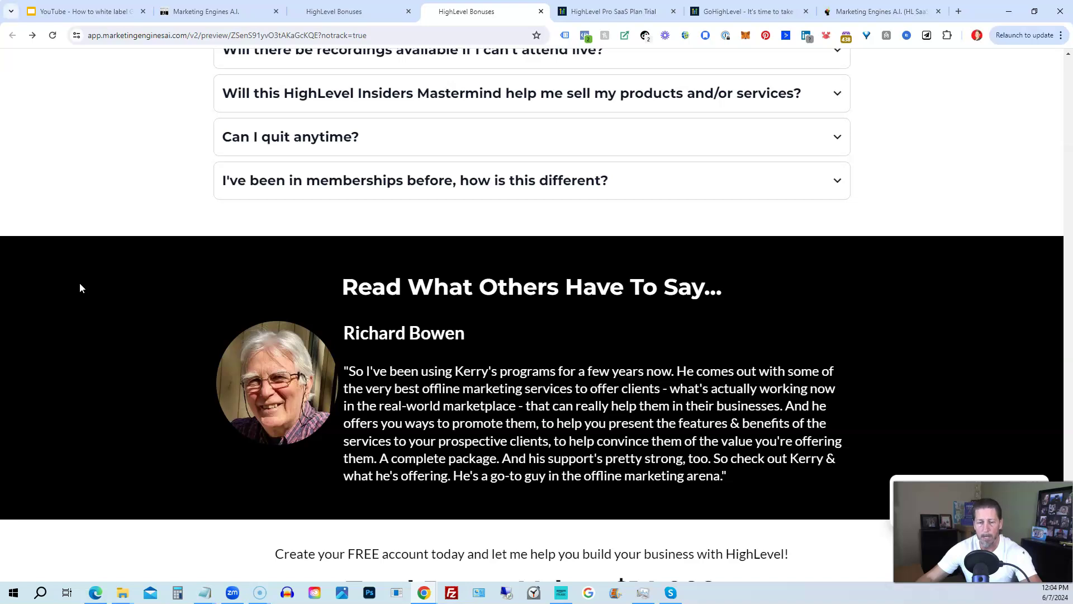
scroll(80, 288, "down", 1)
scroll(80, 287, "down", 2)
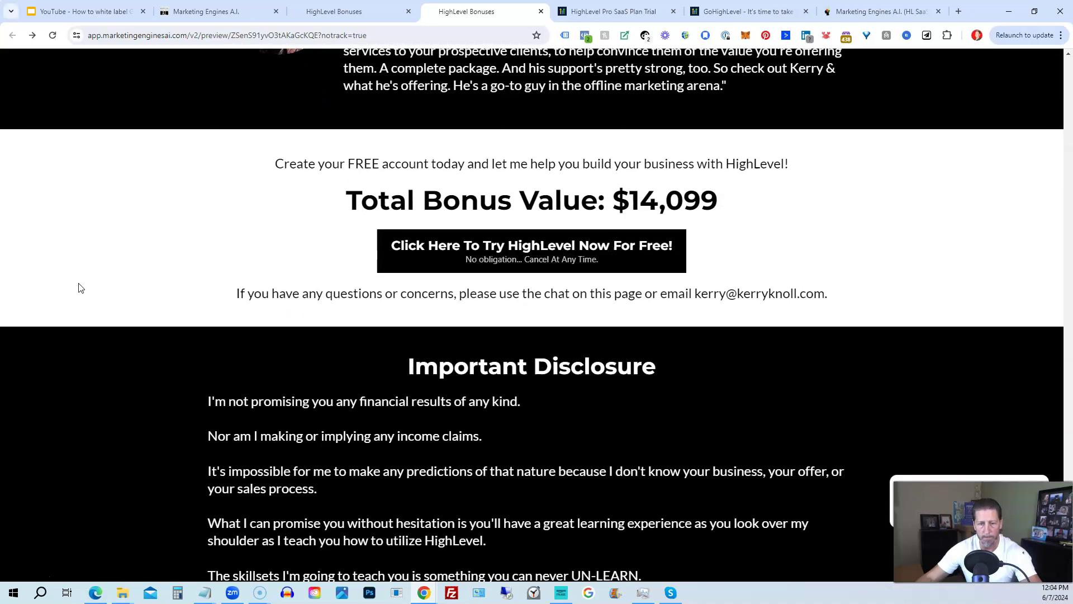
scroll(80, 288, "down", 1)
scroll(78, 288, "down", 1)
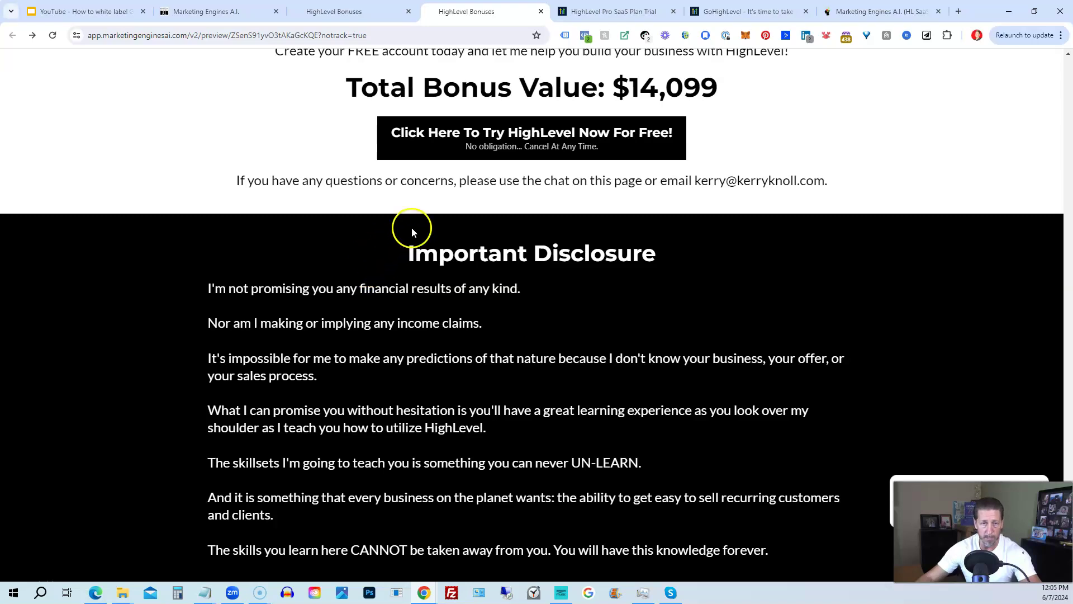
Open the Try HighLevel Now For FREE popup and follow its EXTEND and START 30-Day trial links.
left_click(456, 148)
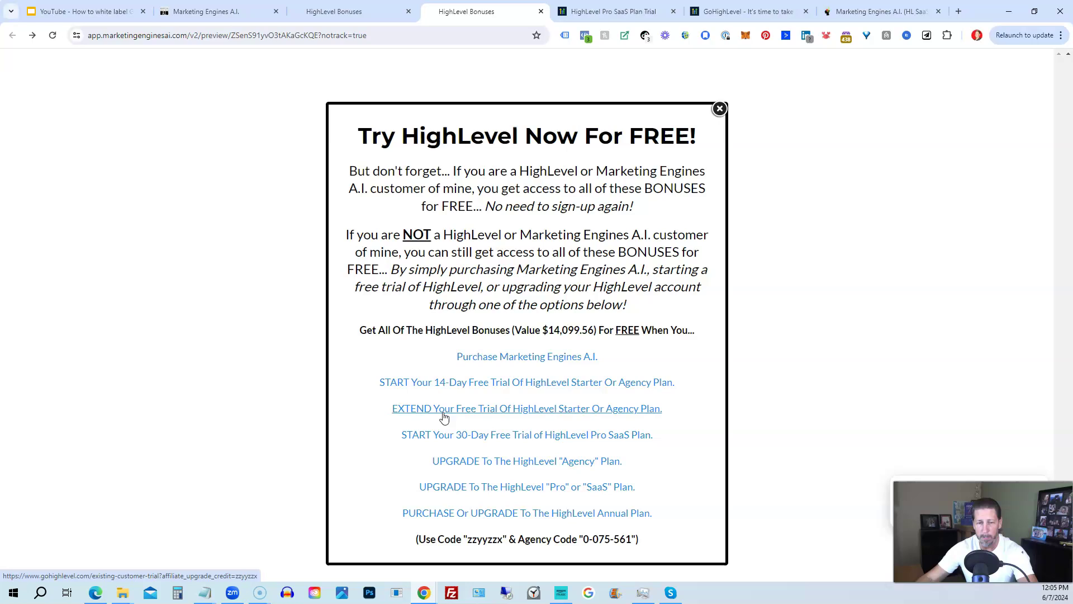
left_click(449, 411)
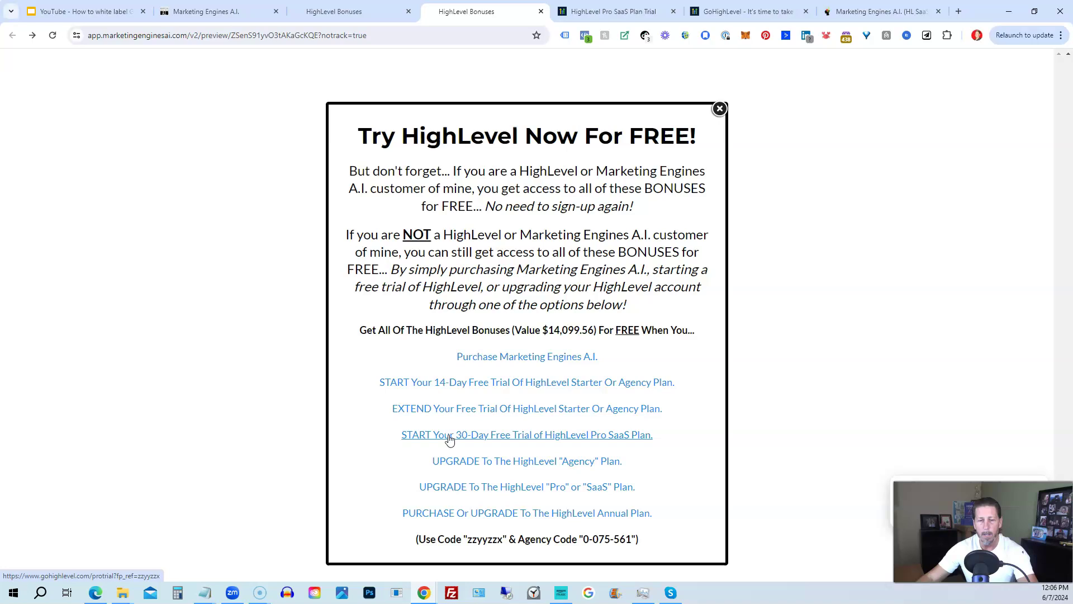
left_click(454, 438)
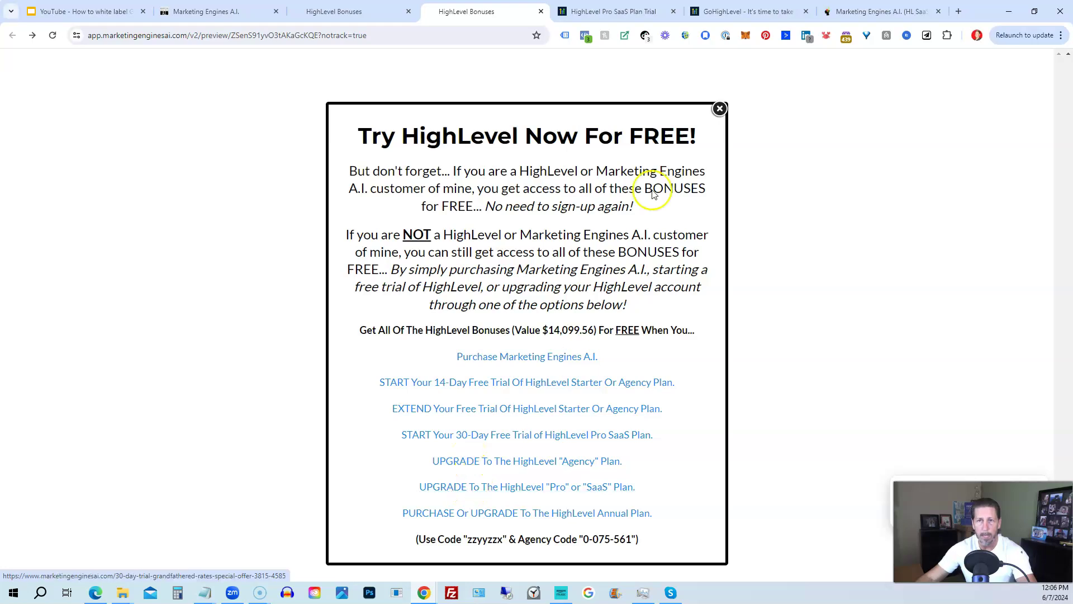
left_click(728, 11)
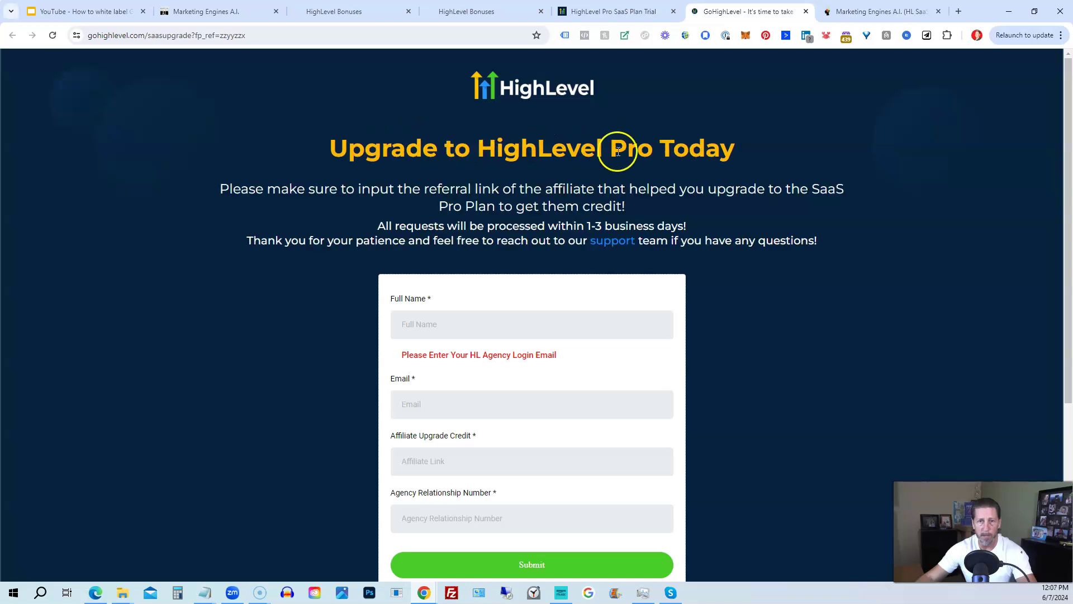
scroll(318, 250, "down", 1)
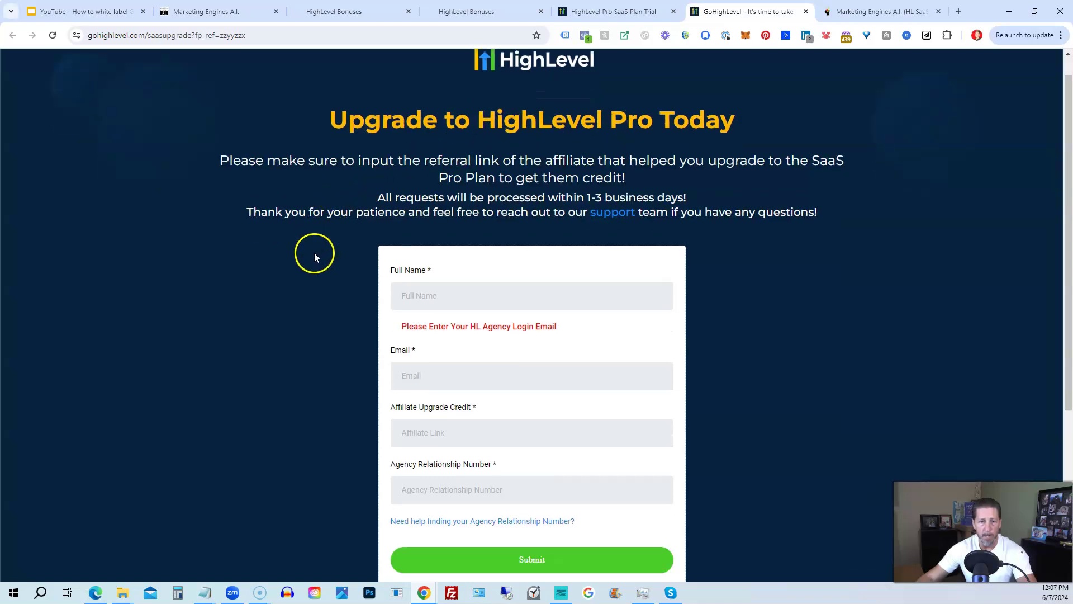
scroll(315, 271, "down", 1)
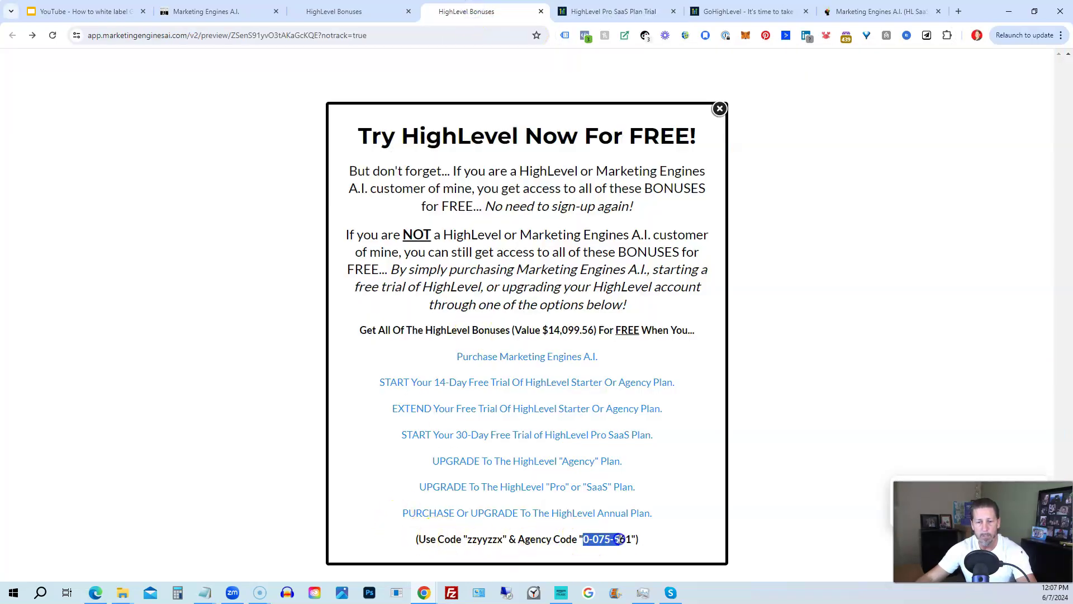
left_click_drag(584, 539, 633, 539)
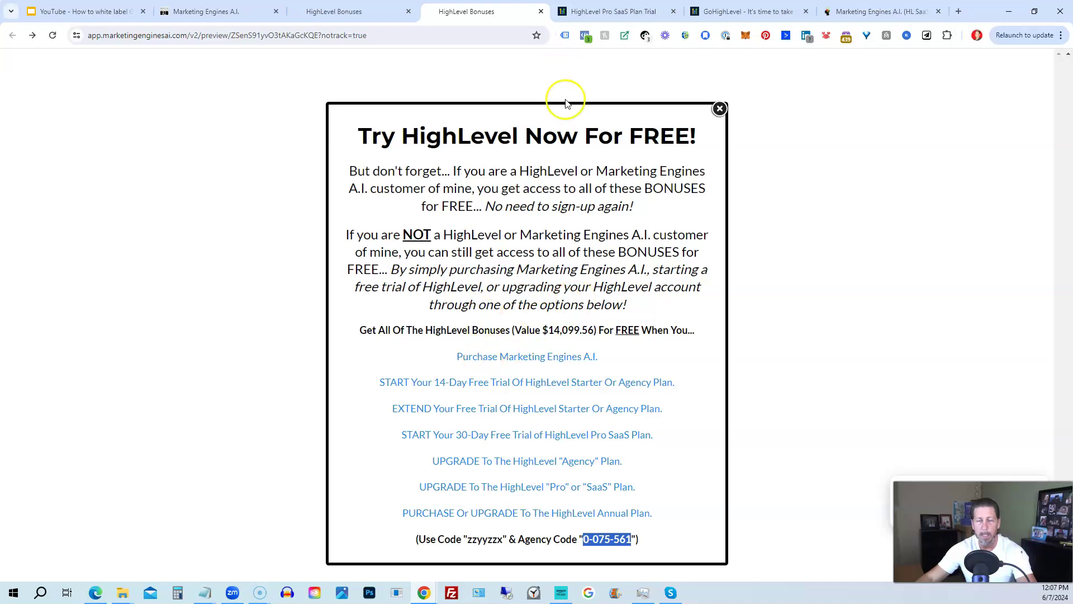
left_click_drag(467, 539, 502, 542)
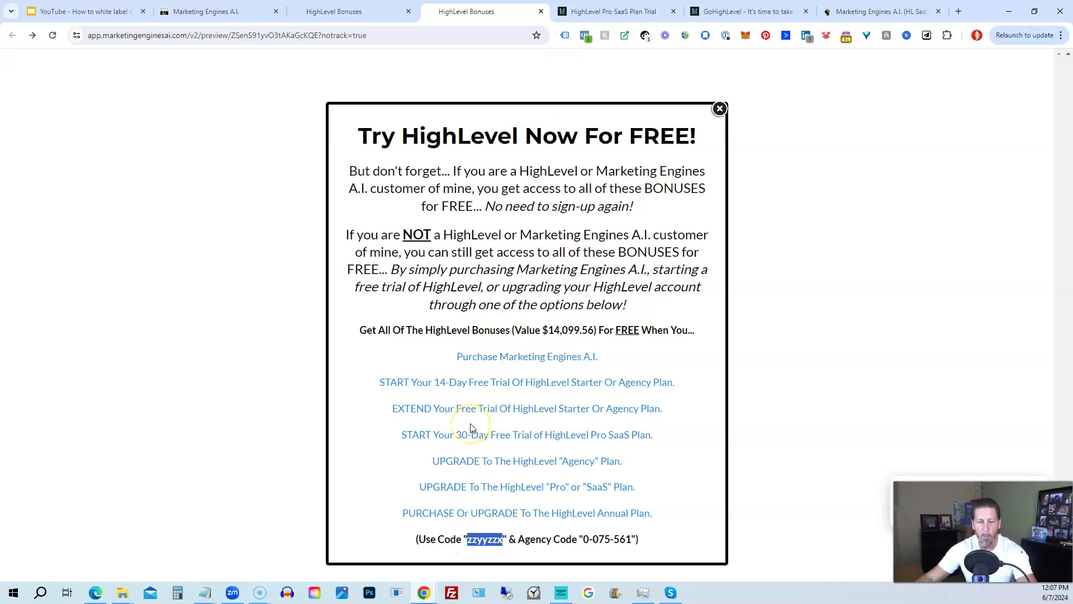
left_click(711, 13)
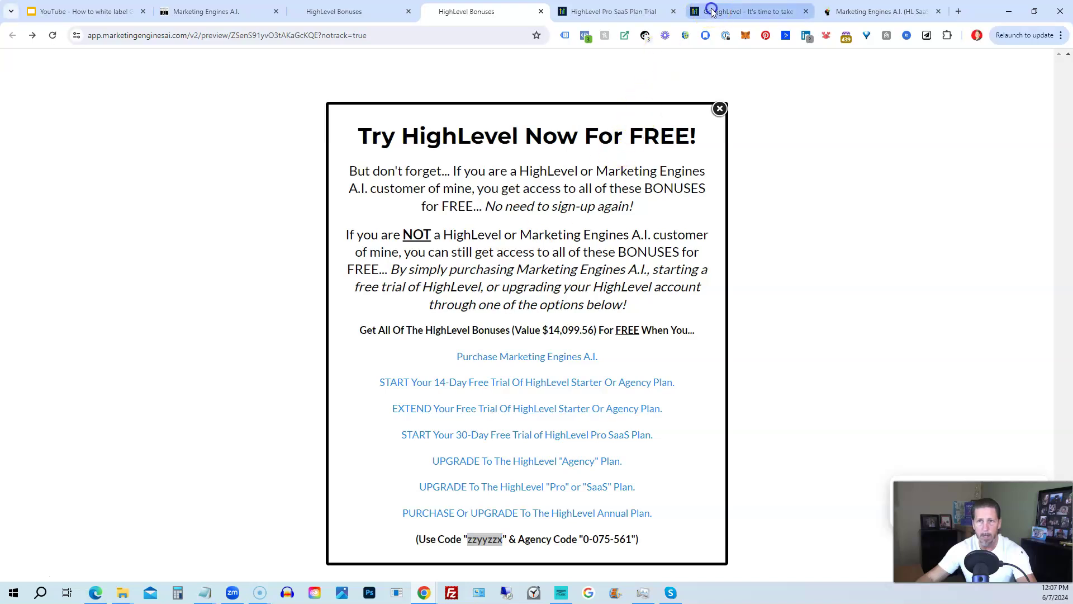
left_click(500, 10)
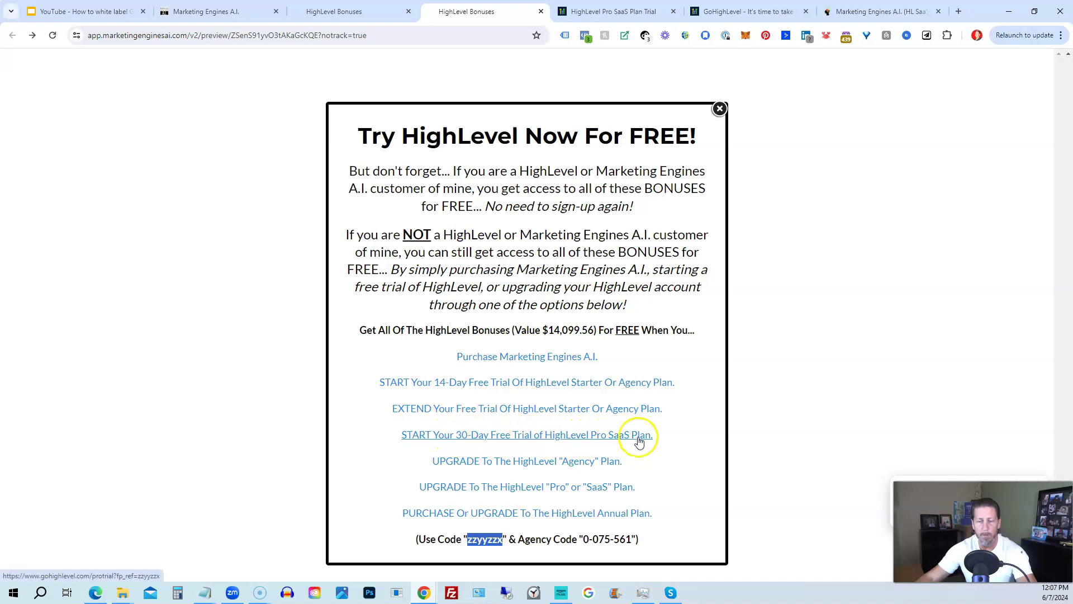
Bring up the Pro SaaS Plan trial page with its $497/month features and 14-day trial.
left_click(607, 12)
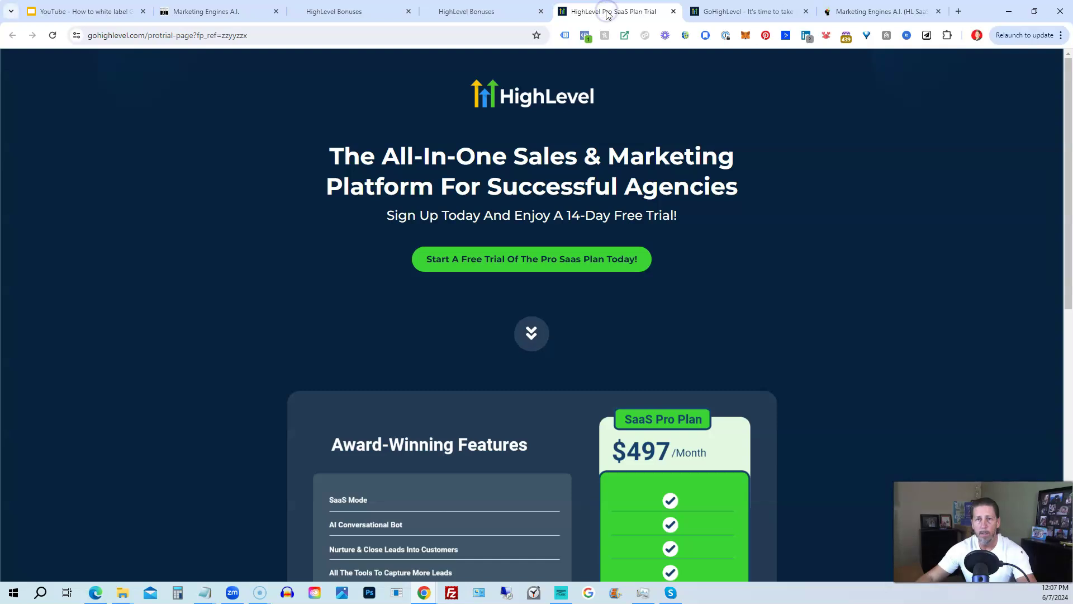
scroll(479, 321, "down", 2)
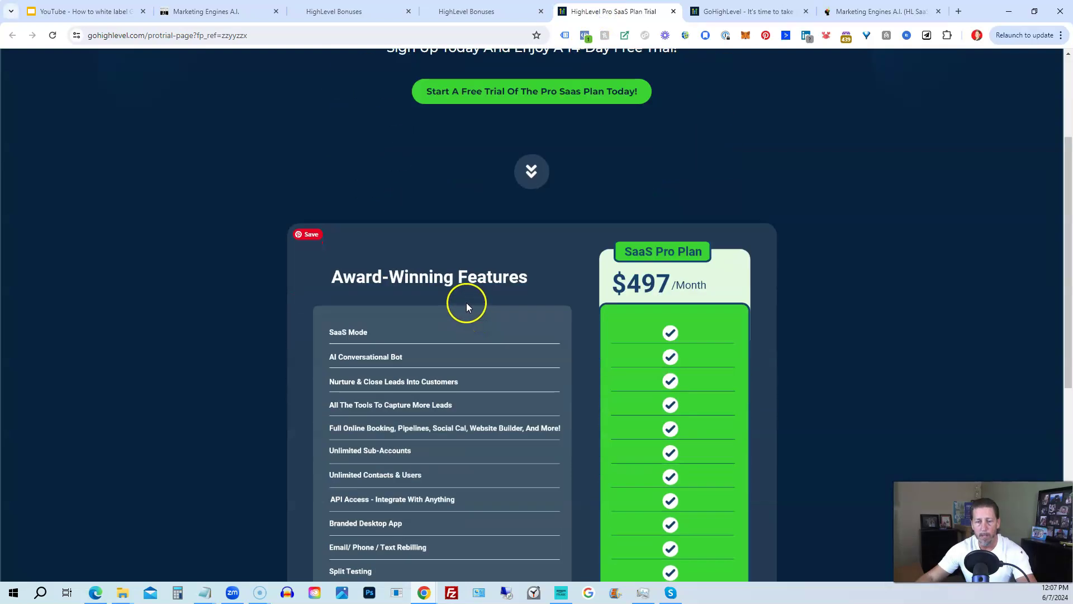
scroll(466, 307, "down", 2)
scroll(541, 386, "down", 3)
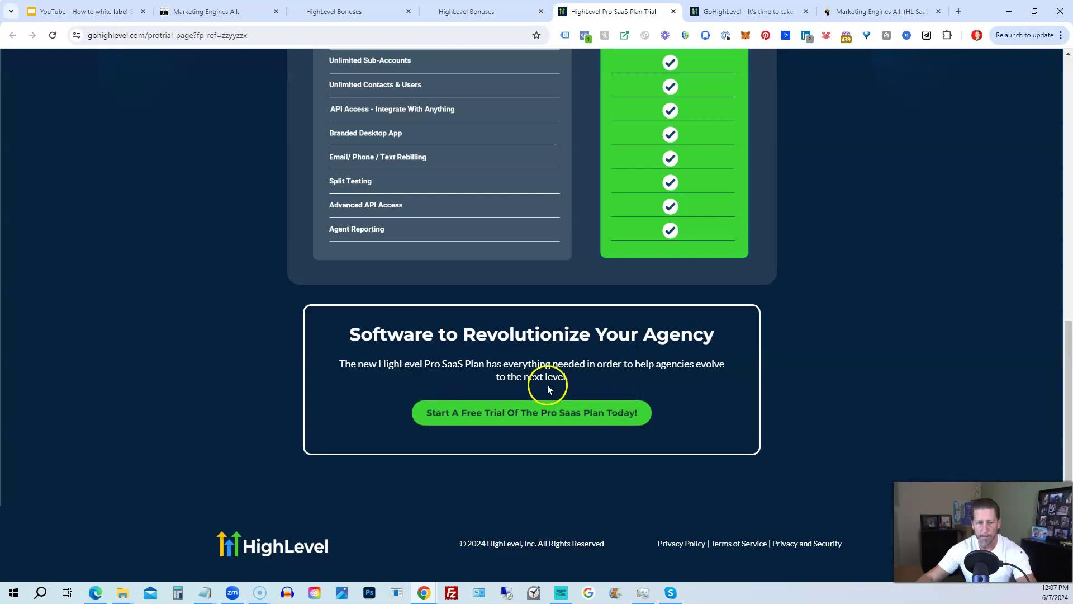
scroll(545, 374, "up", 1)
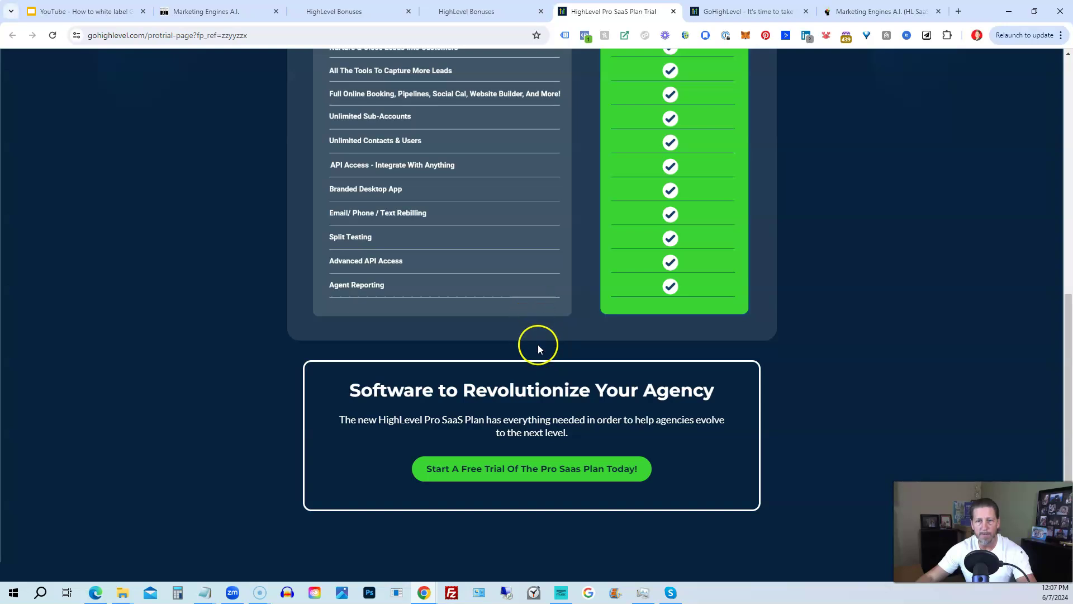
scroll(361, 386, "up", 3)
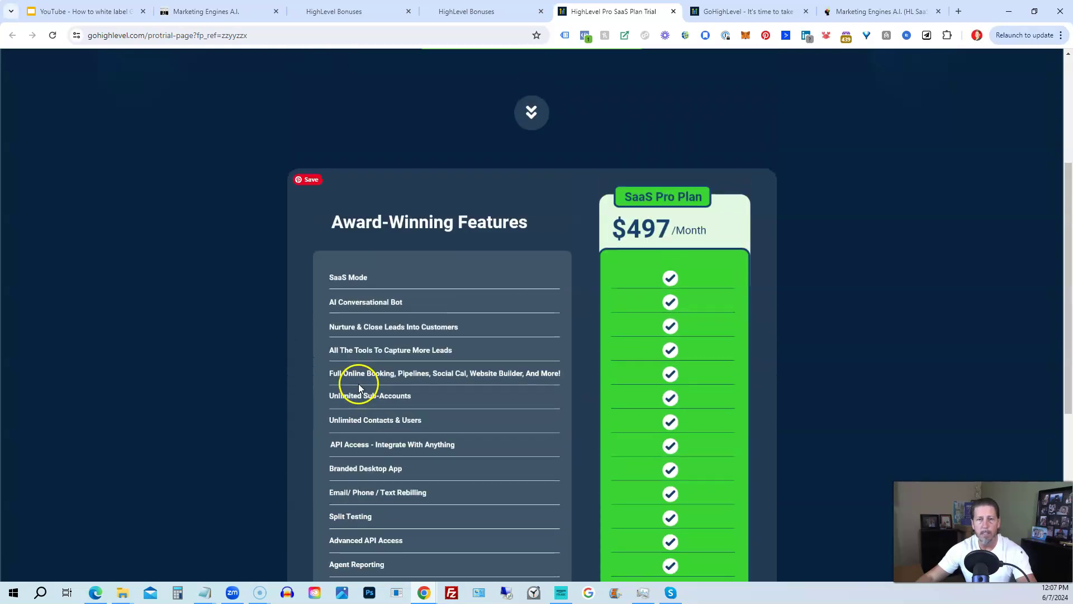
scroll(335, 365, "up", 3)
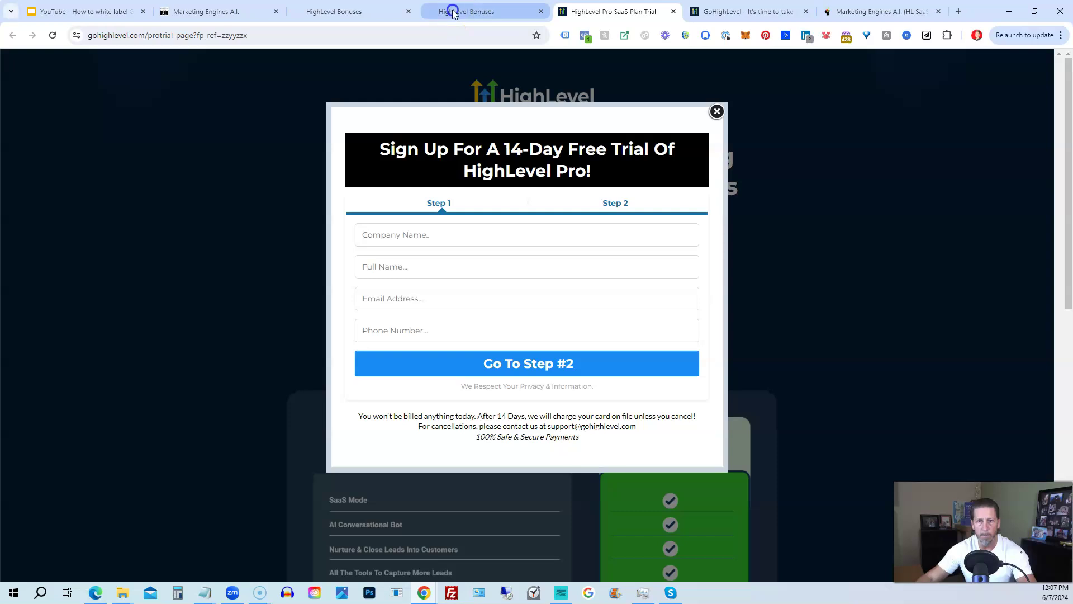
left_click(453, 11)
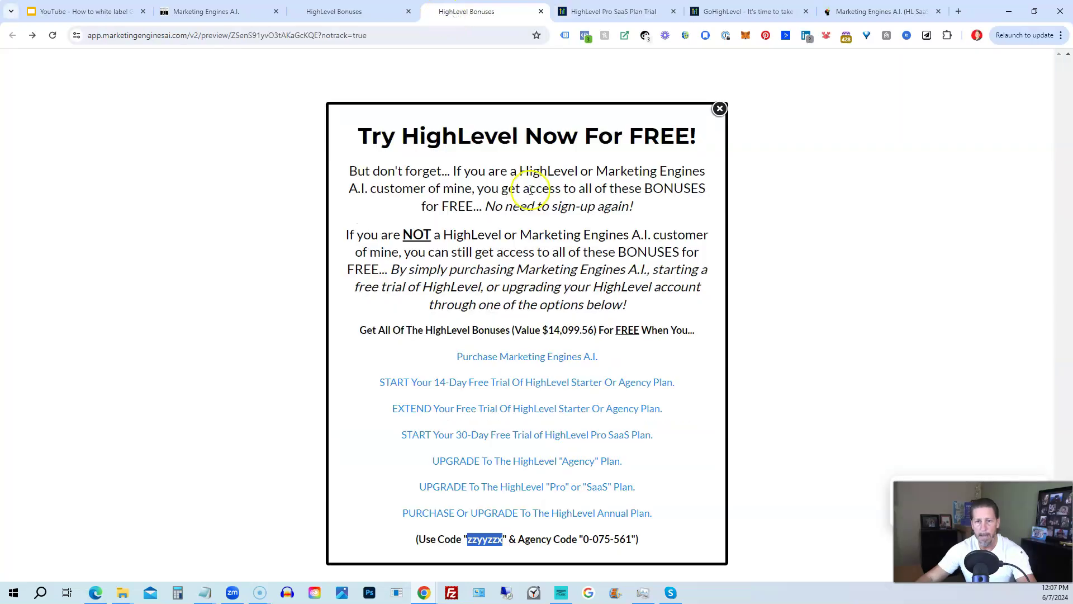